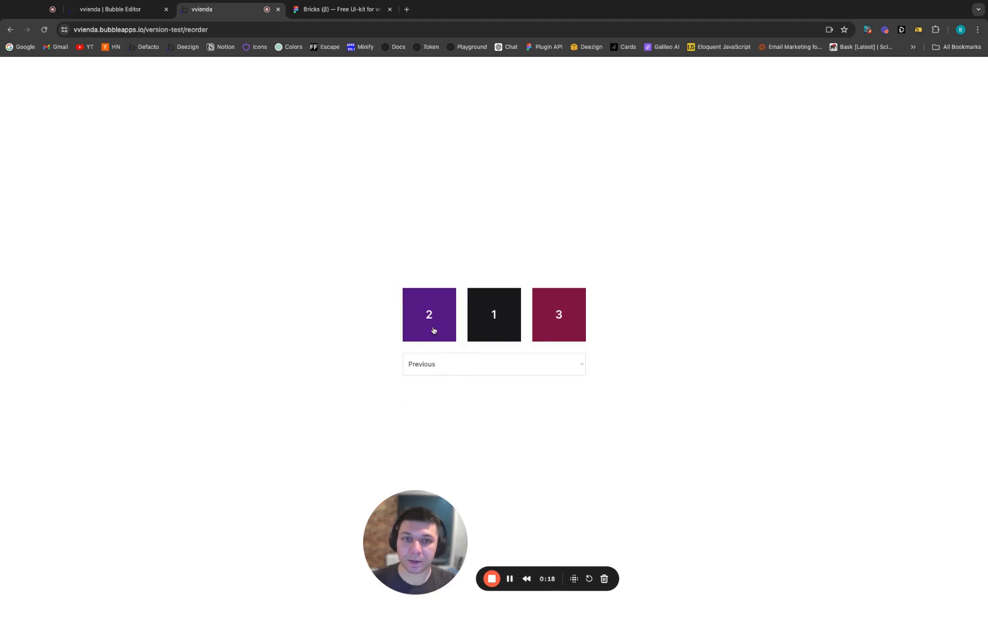
Test reordering the numbered boxes on the preview page with the Previous, Make Last, Make First and Next options
left_click(548, 336)
left_click(486, 336)
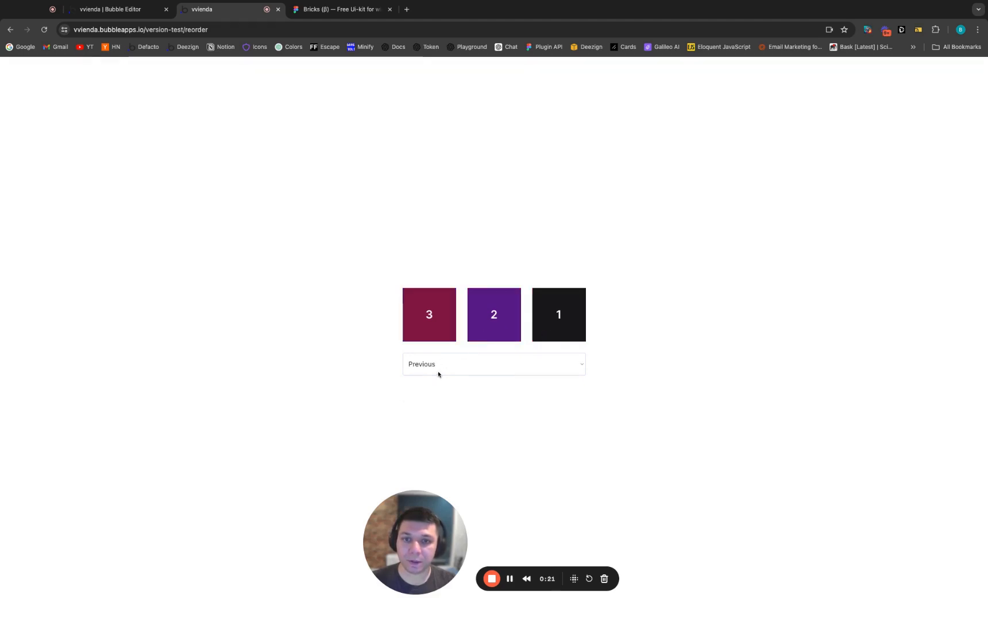
left_click(431, 328)
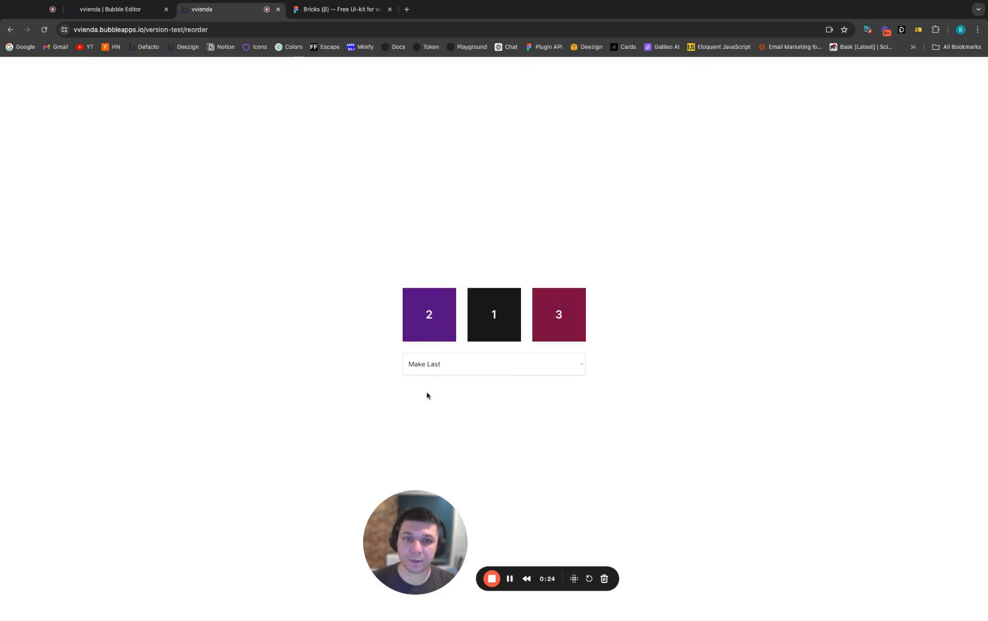
left_click(478, 328)
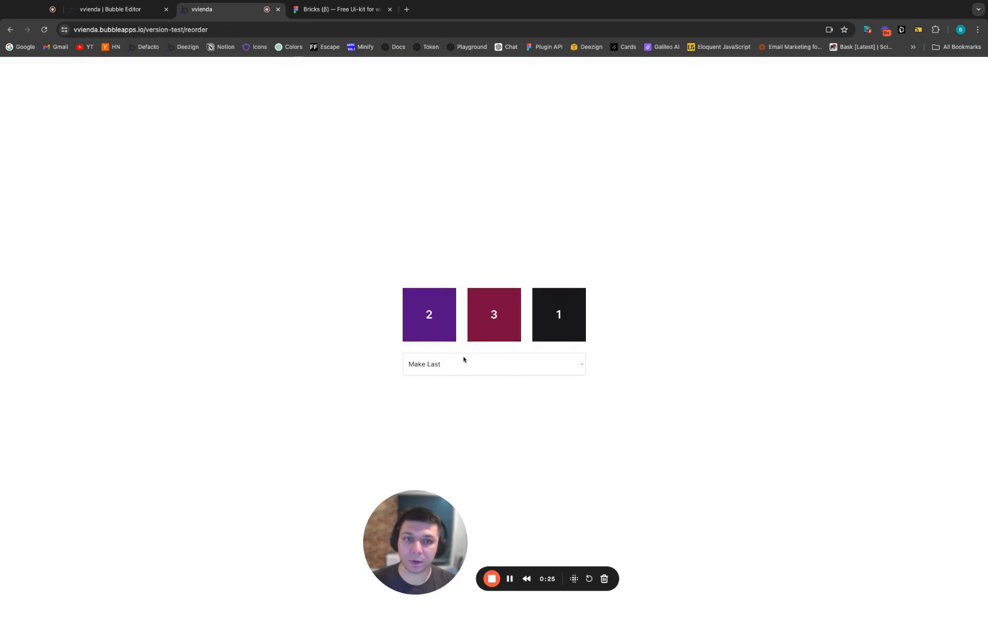
left_click(540, 327)
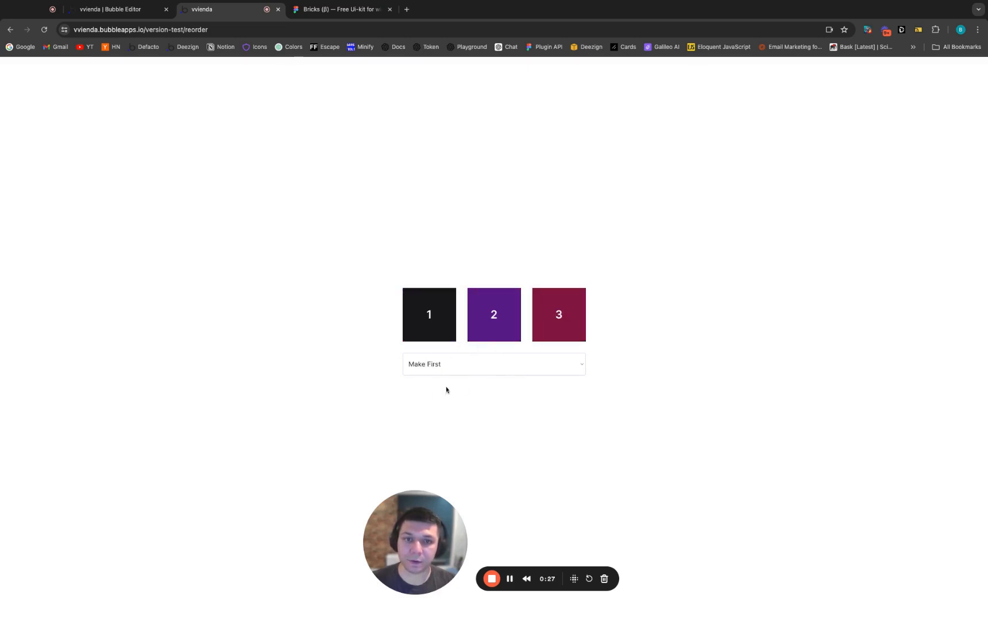
left_click(427, 336)
left_click(471, 334)
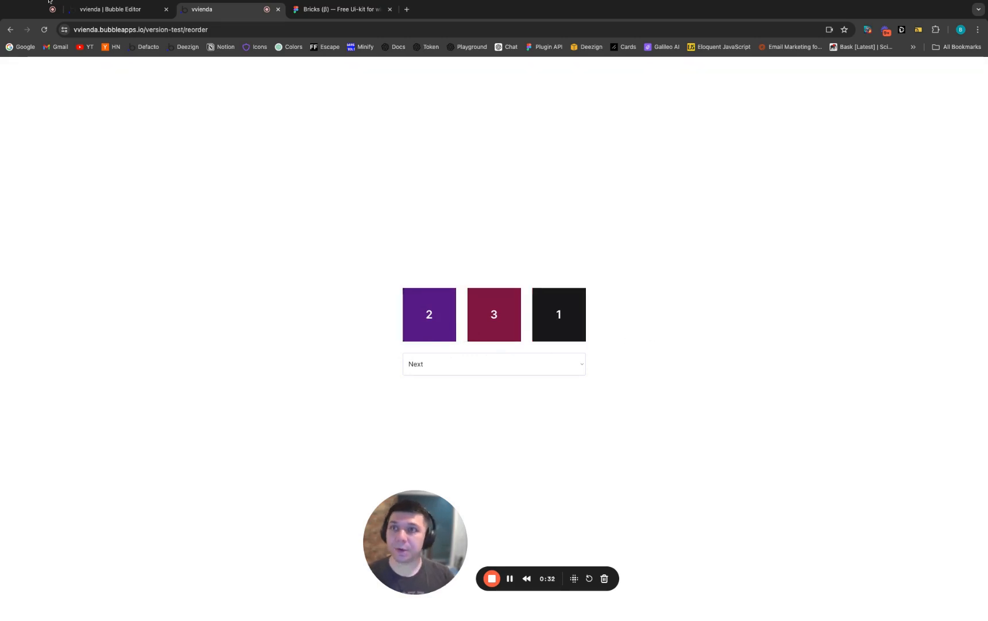
Switch to the Bubble editor and examine the ID attributes of the three numbered box groups
key("ctrl+shift+Tab")
double_click(512, 288)
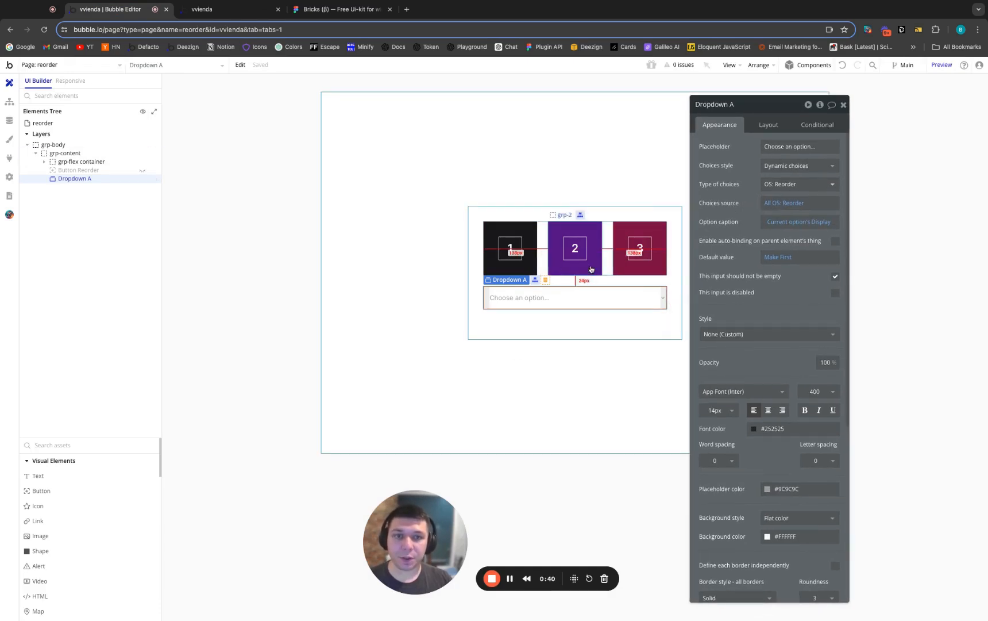
left_click(513, 266)
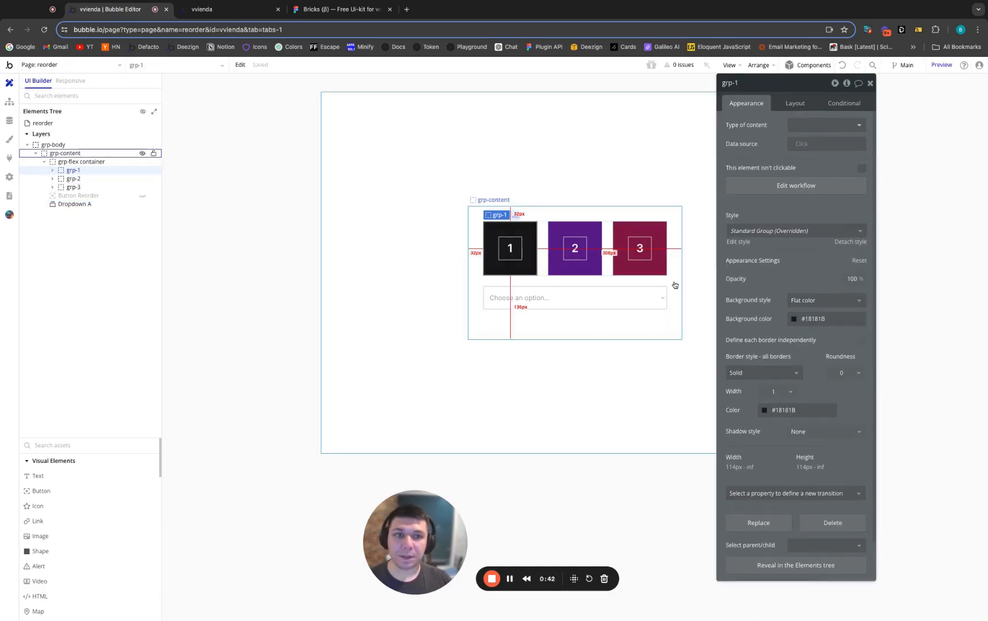
scroll(796, 552, "down", 1)
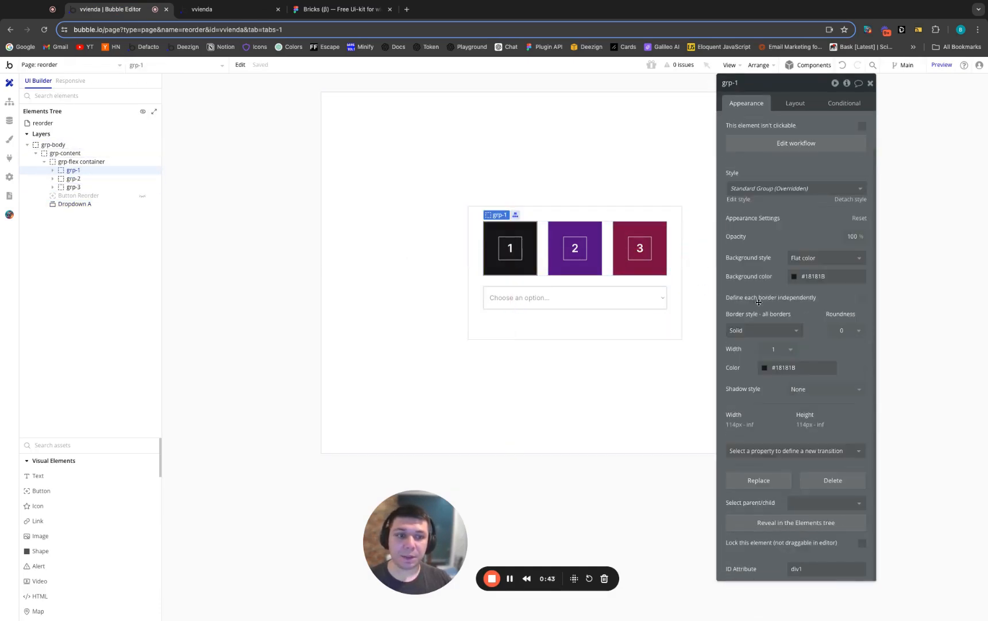
left_click(586, 271)
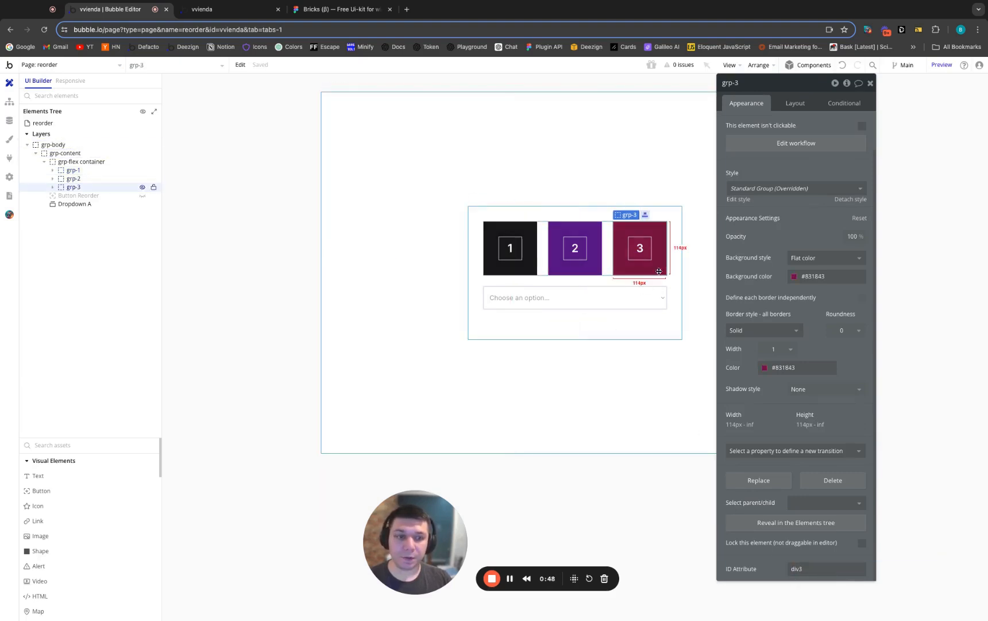
Review the click workflows of grp-1, grp-2 and grp-3, the Trigger Reorder Elements action, and the Reorder Elements custom event
left_click(9, 101)
left_click(85, 126)
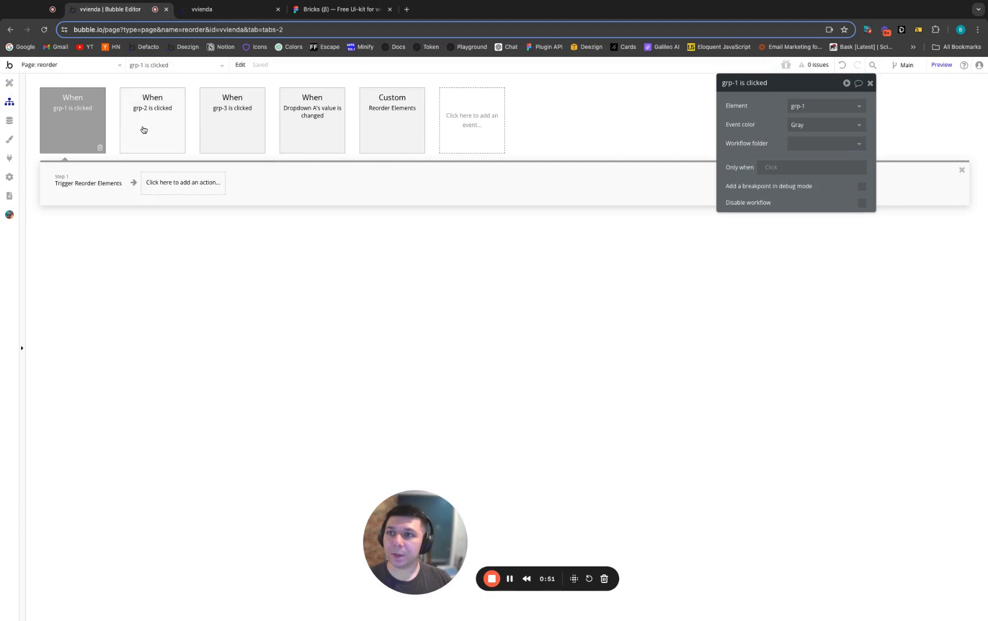
left_click(144, 130)
left_click(220, 136)
left_click(83, 191)
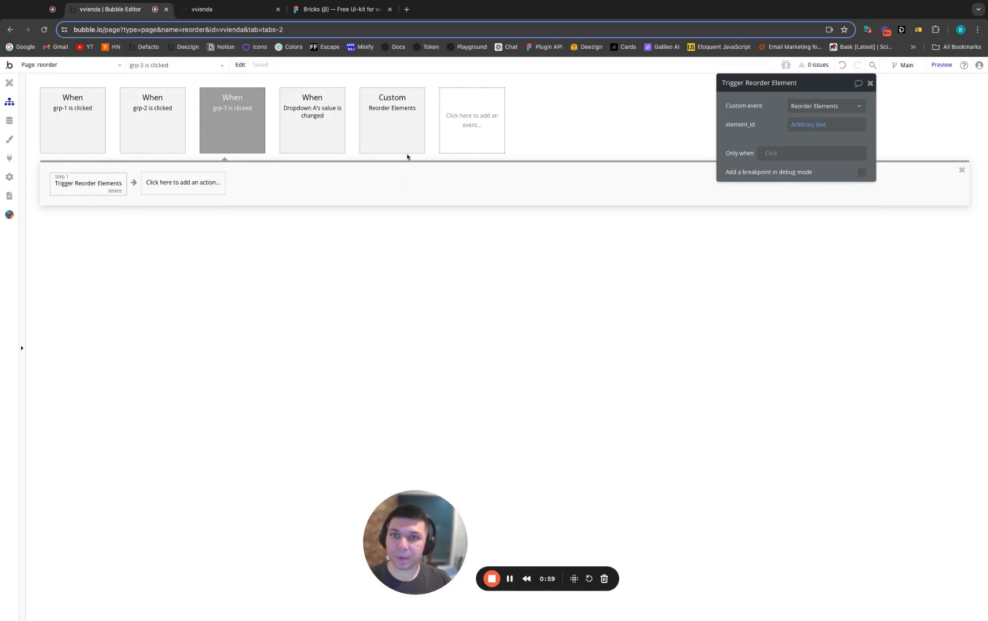
left_click(391, 133)
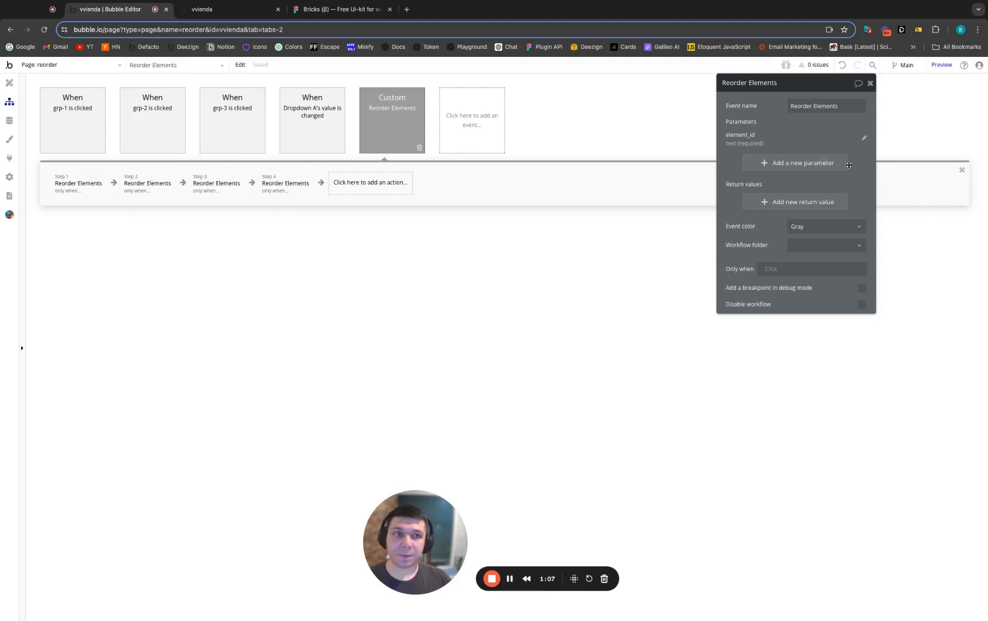
Examine Dropdown A's choice settings and the first action of the Reorder Elements custom event
left_click(9, 83)
left_click(606, 299)
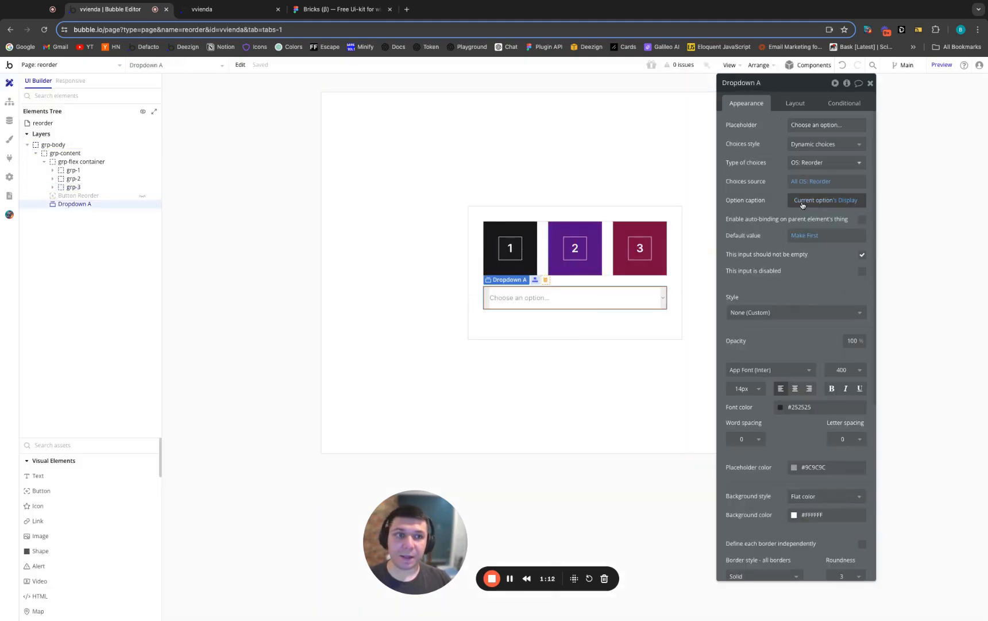
left_click(16, 98)
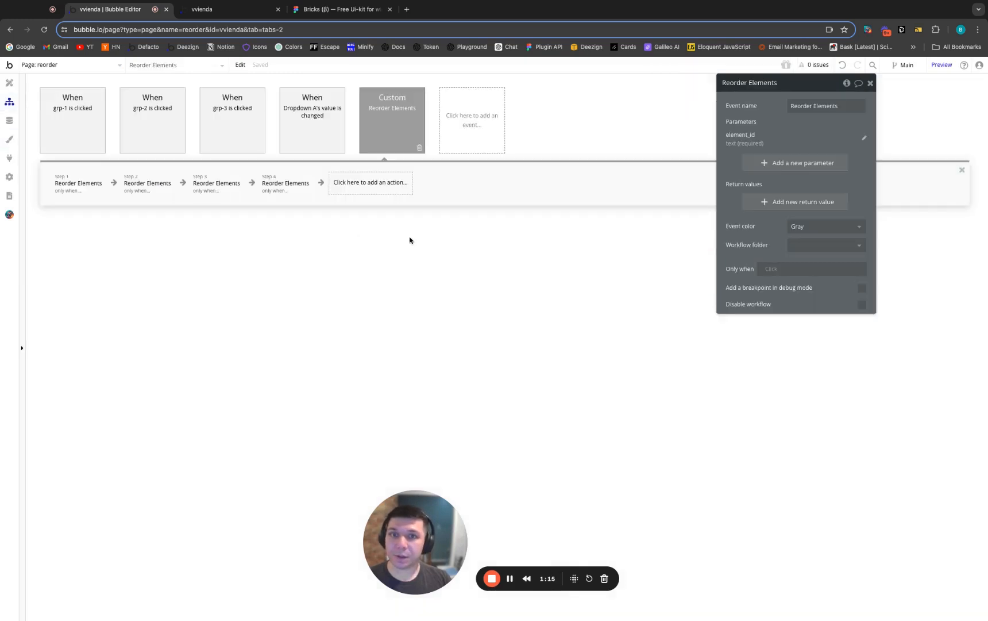
left_click(79, 183)
left_click_drag(763, 134, 731, 172)
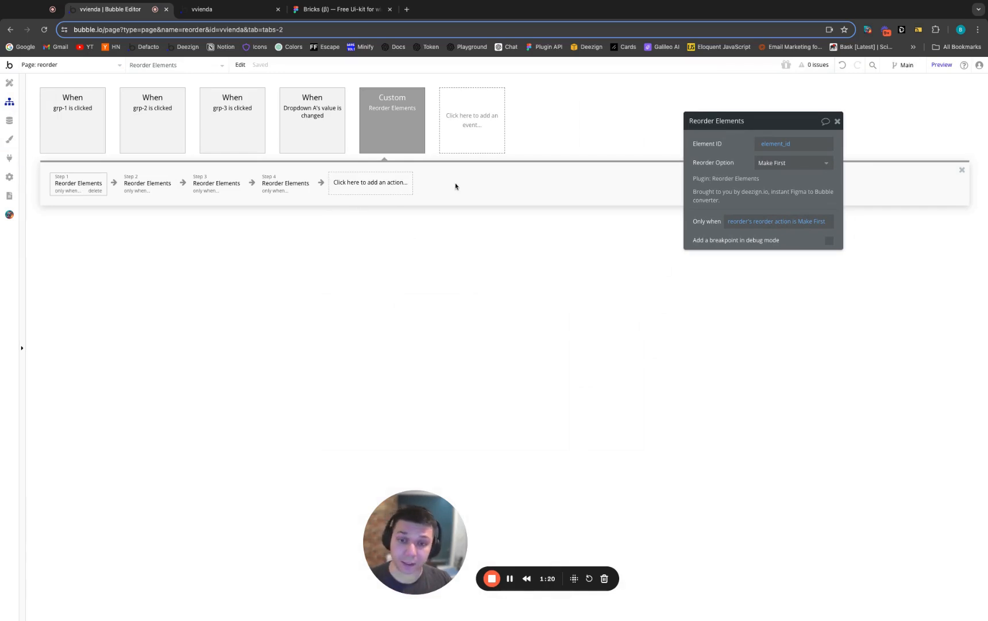
left_click(747, 178)
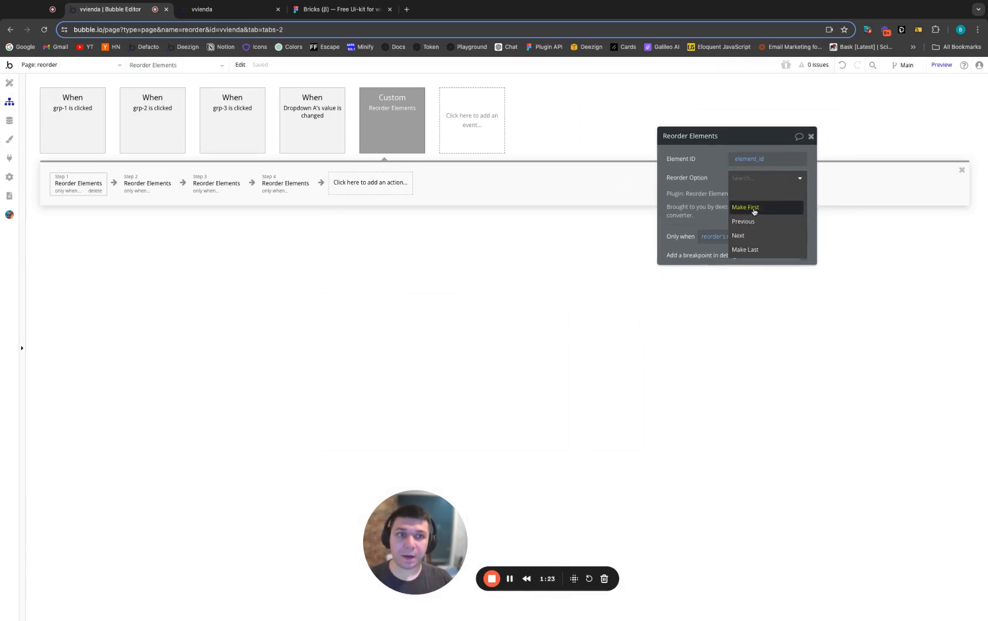
Examine the ordering options in the layout settings of the purple group grp-2
left_click(9, 83)
left_click(592, 250)
left_click(736, 156)
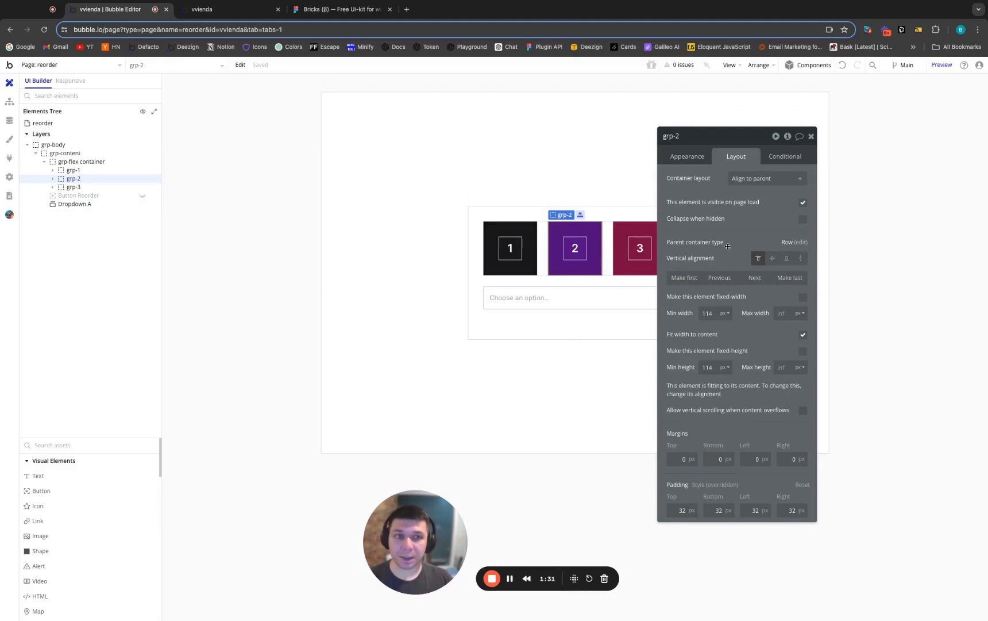
left_click_drag(728, 246, 749, 236)
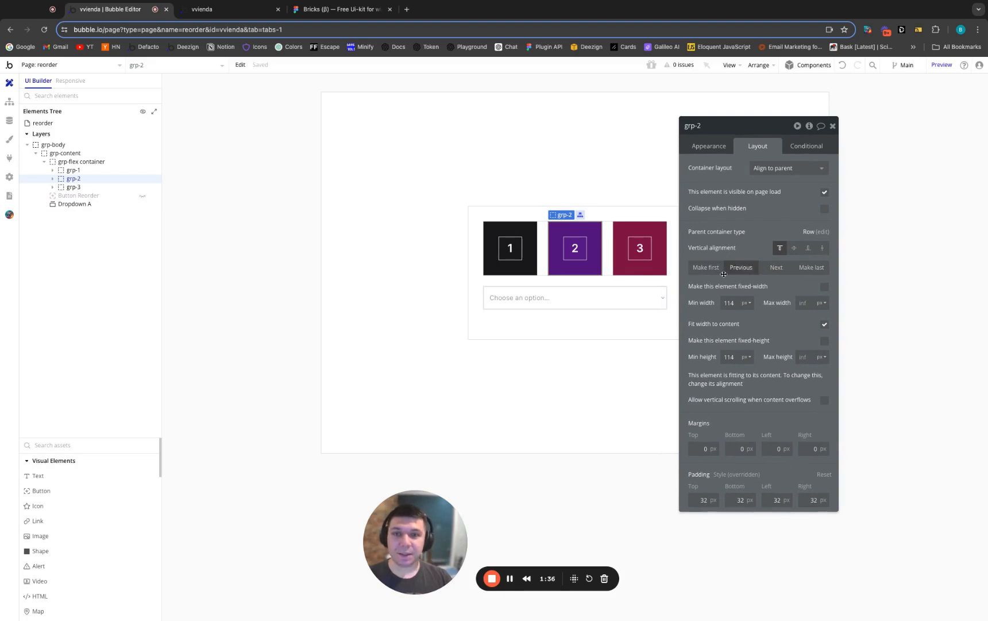
Try to find an "order" property for a new condition on grp-2, and remove that condition
left_click(792, 147)
left_click(755, 166)
left_click(736, 200)
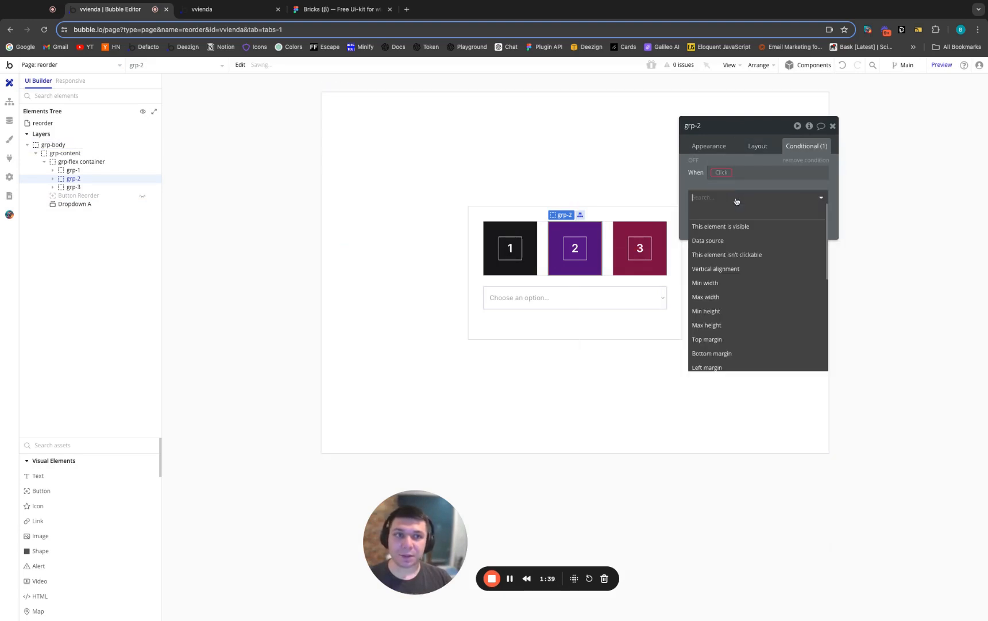
type("order")
key("BackSpace")
key("BackSpace")
key("BackSpace")
key("BackSpace")
key("BackSpace")
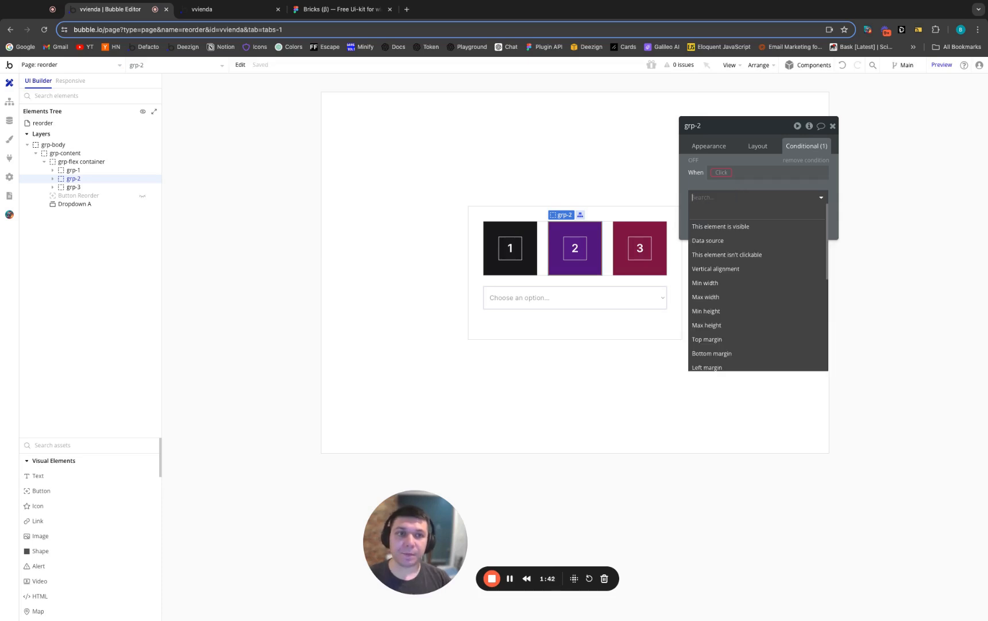
left_click(799, 161)
Return to the Reorder Elements workflow and view the available reorder options of its first action
left_click(9, 101)
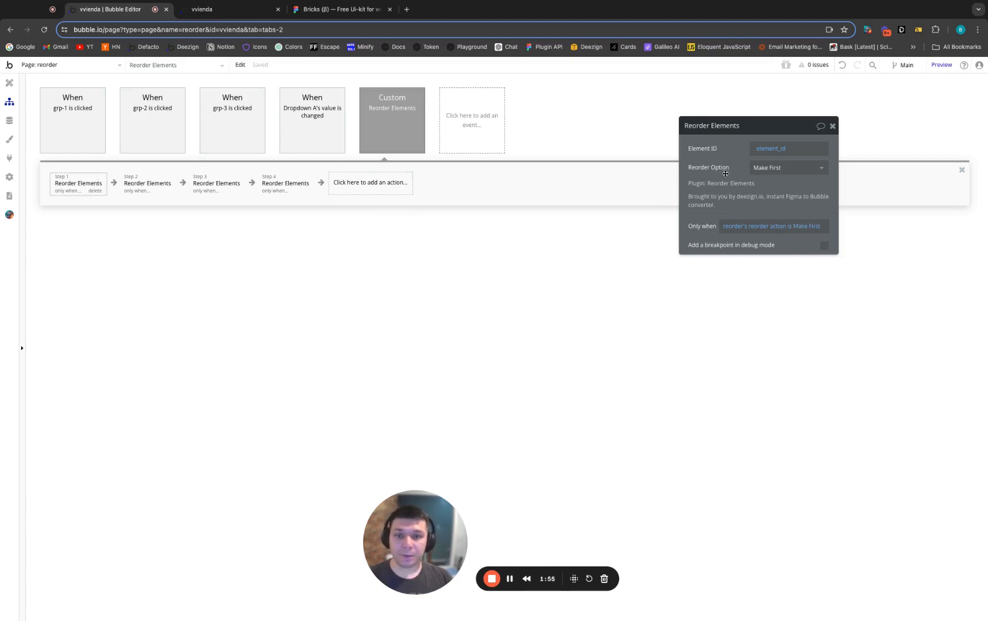
left_click(781, 170)
left_click(744, 172)
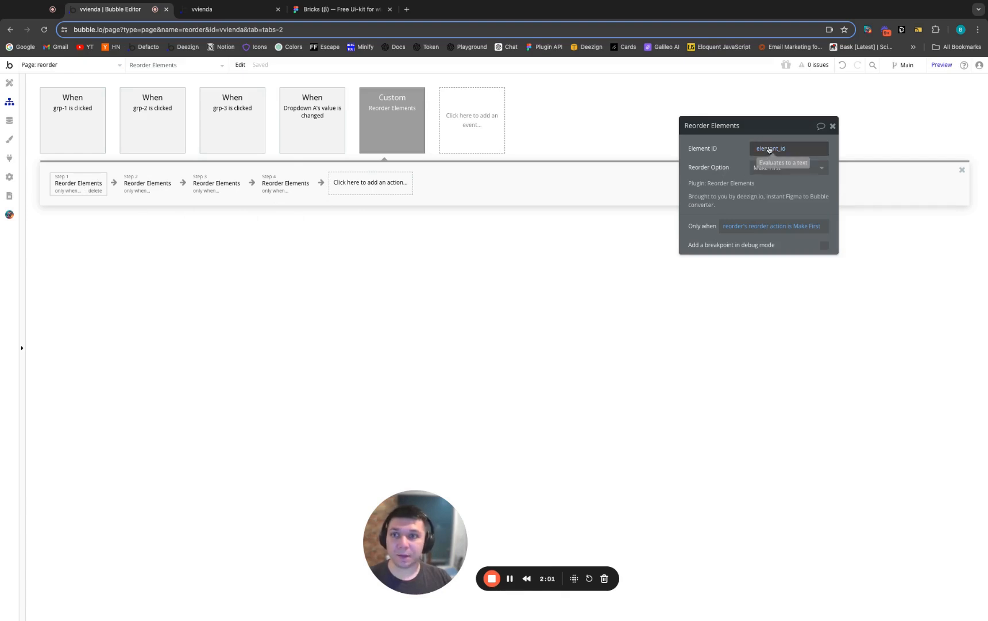
Compare the reorder option and run condition of the second, third and fourth Reorder Elements actions
left_click(141, 187)
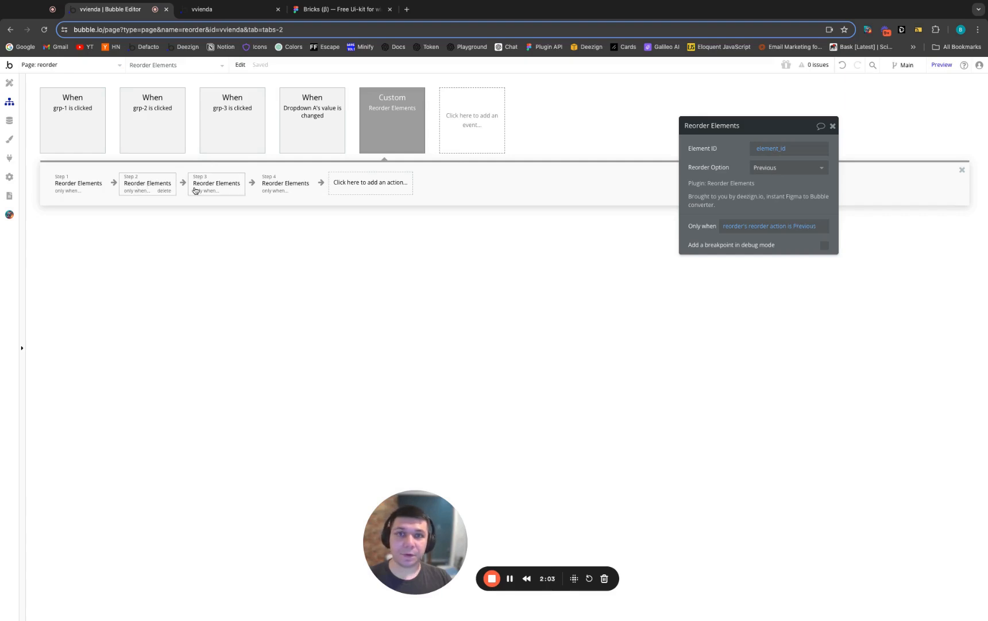
left_click(215, 181)
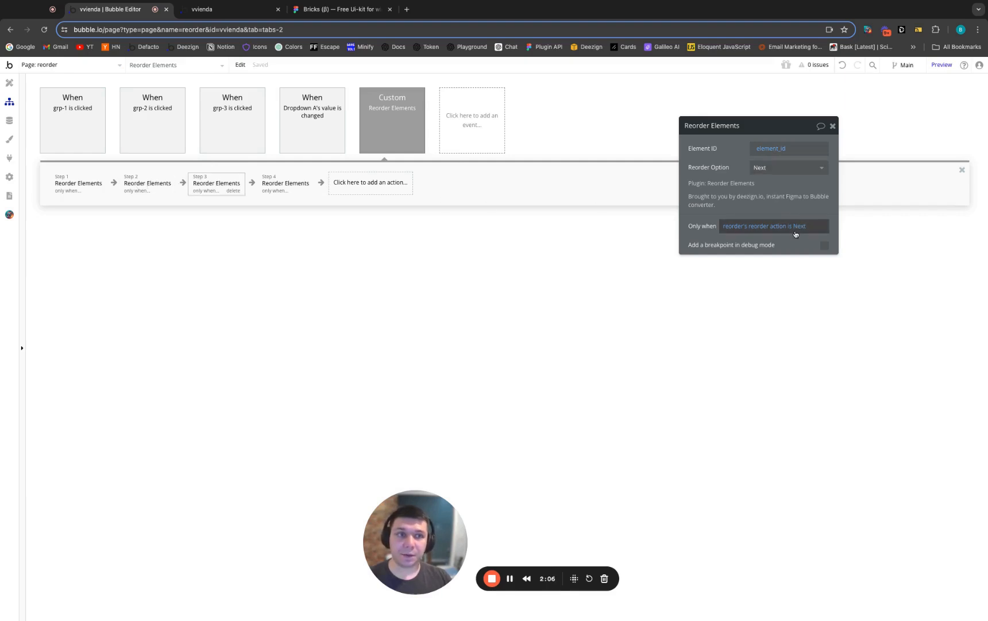
left_click(311, 175)
left_click(763, 172)
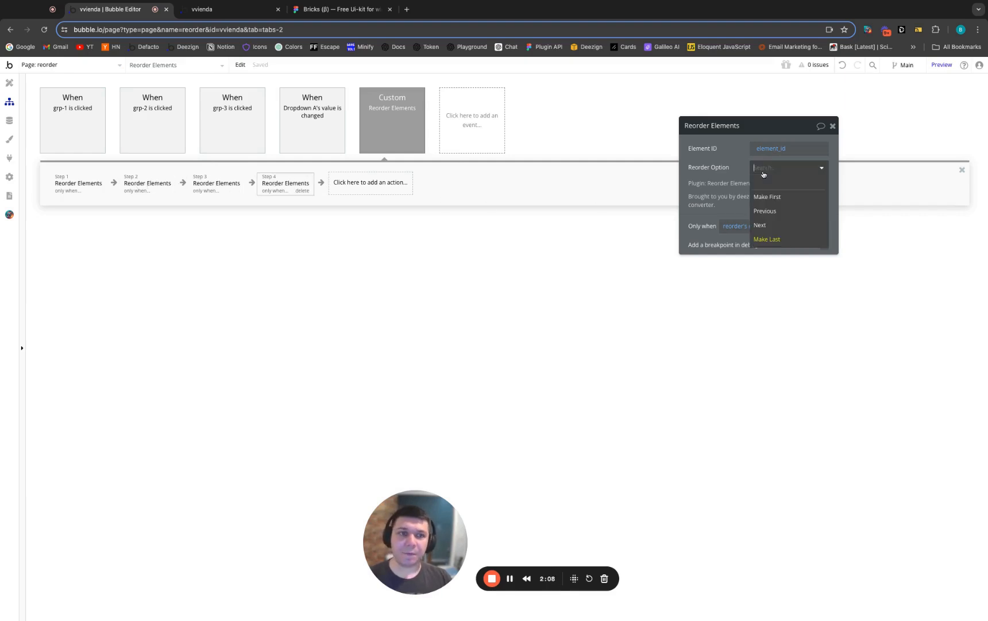
left_click(728, 174)
left_click(774, 174)
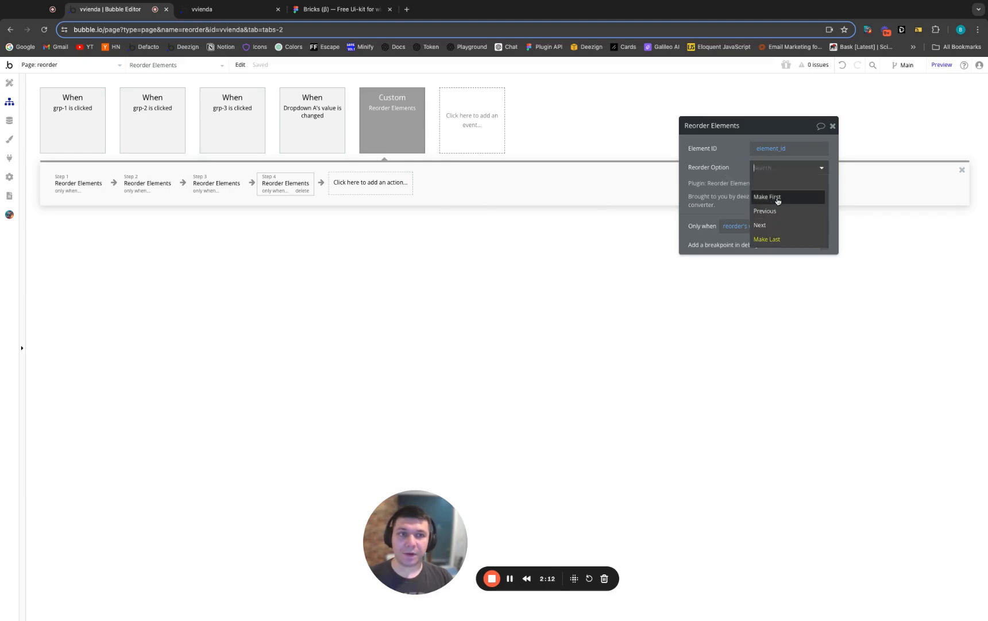
left_click(688, 179)
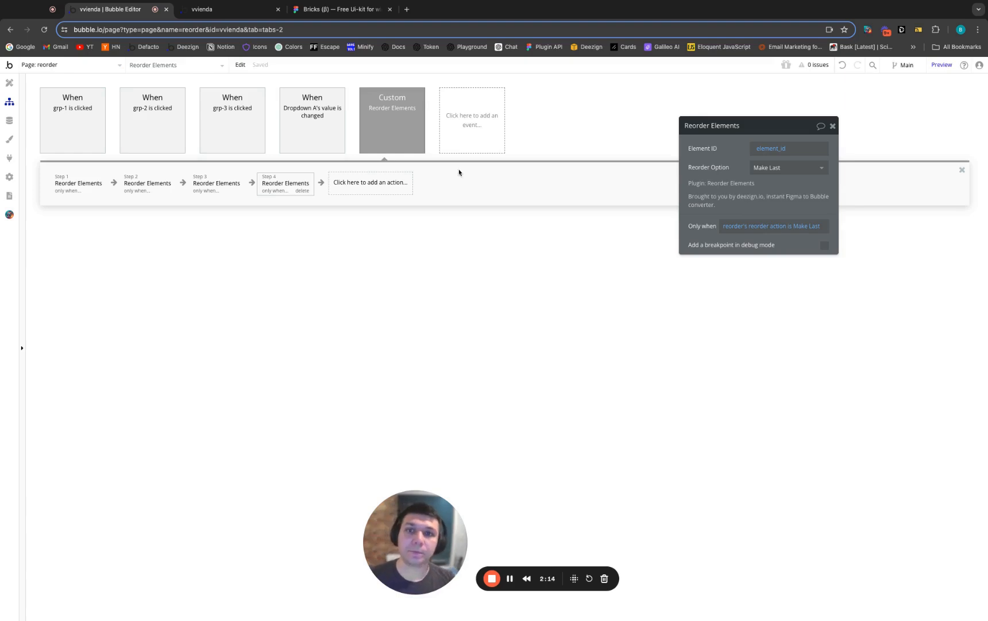
Check the reorder page in the preview and open the demo_hero page in the design editor
left_click(10, 83)
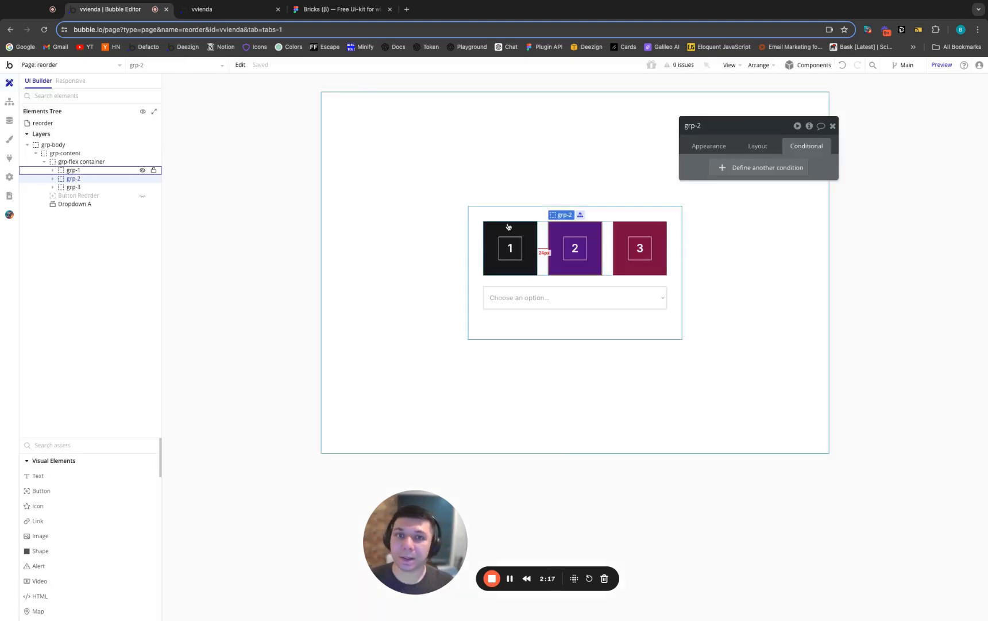
left_click(238, 10)
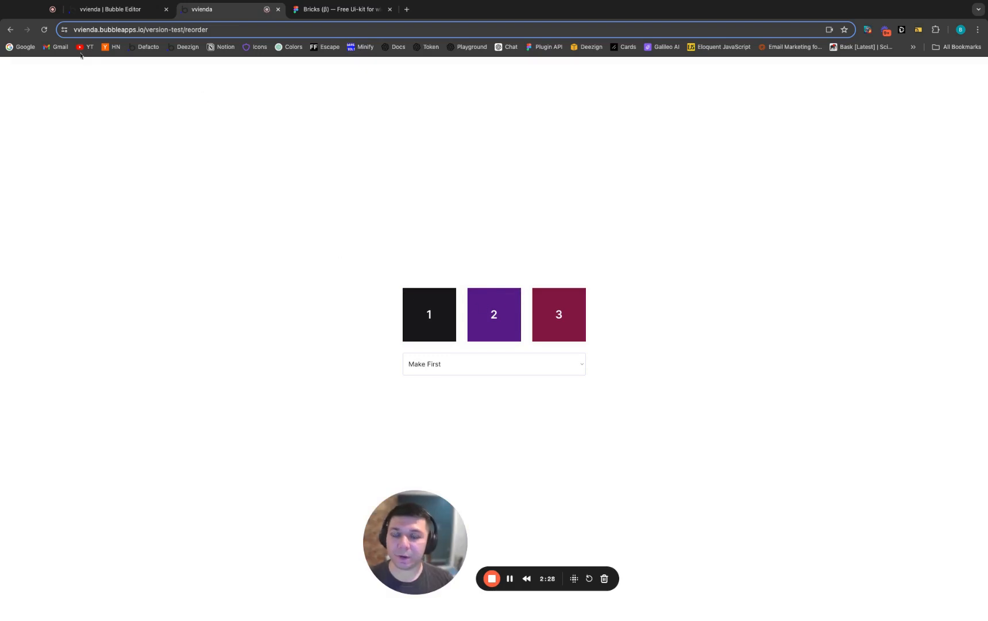
left_click(109, 9)
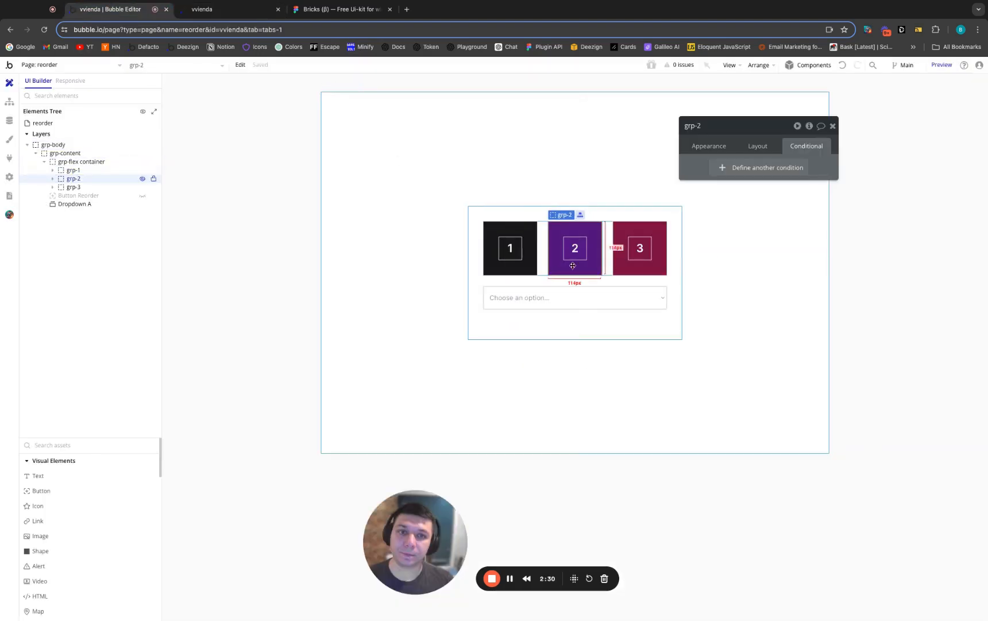
left_click(49, 66)
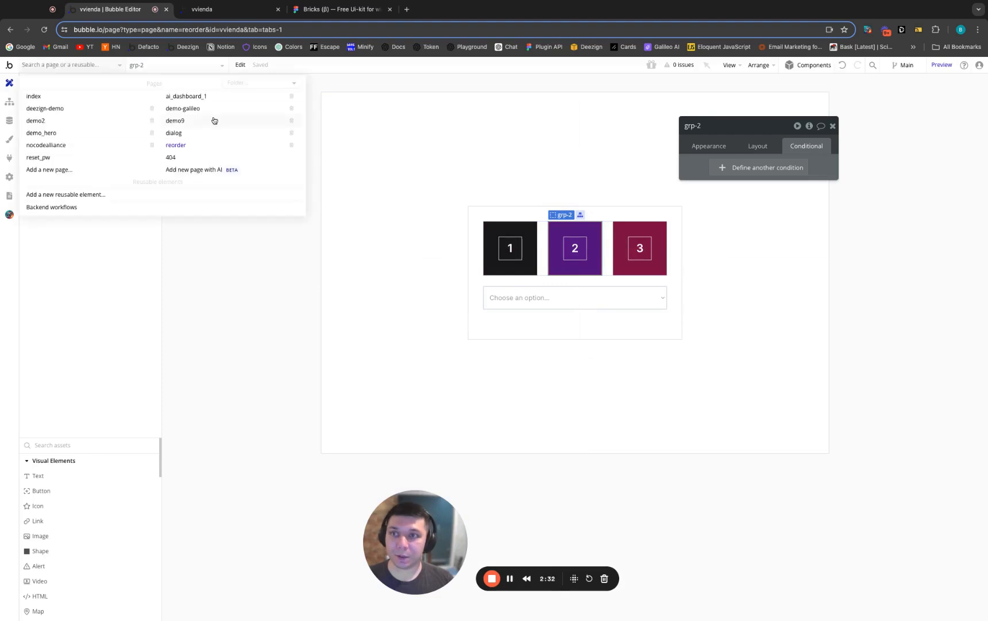
left_click(66, 132)
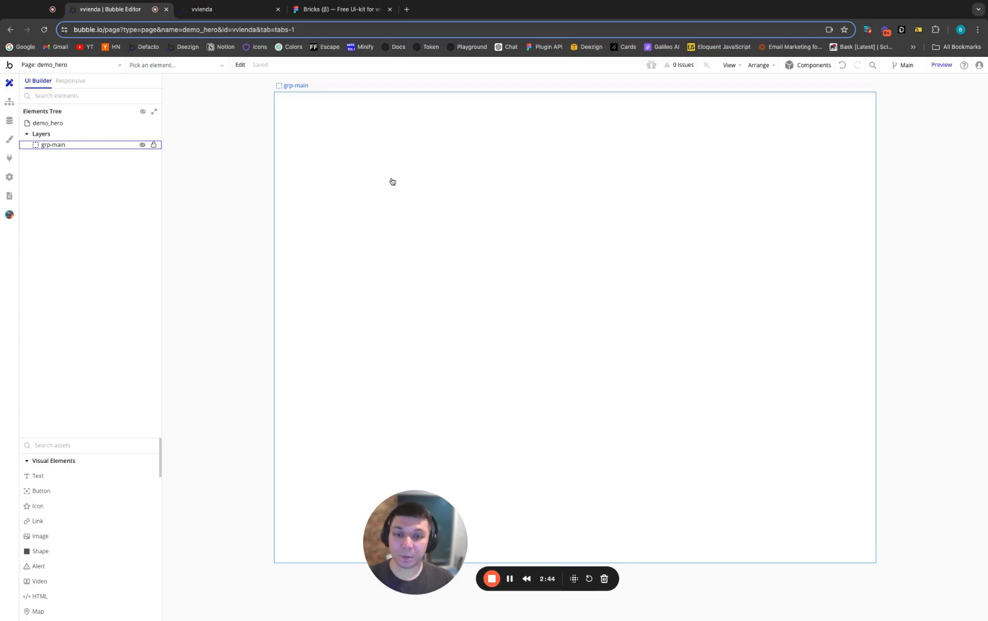
Switch to the Bricks UI kit in Figma, expand its layers, collapse the page list, and bring the desktop layouts into view
left_click(322, 10)
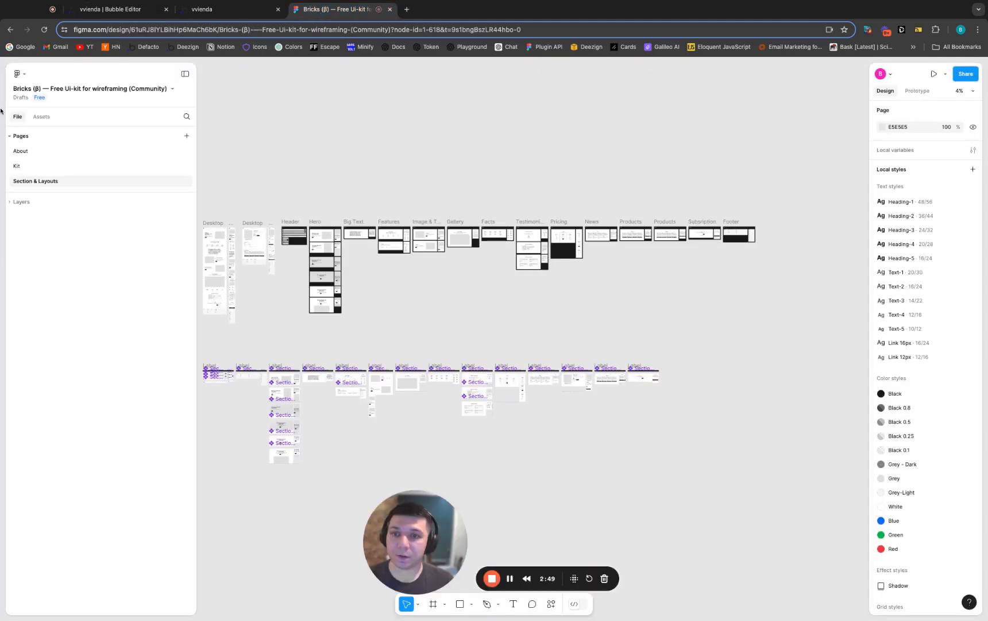
left_click(22, 202)
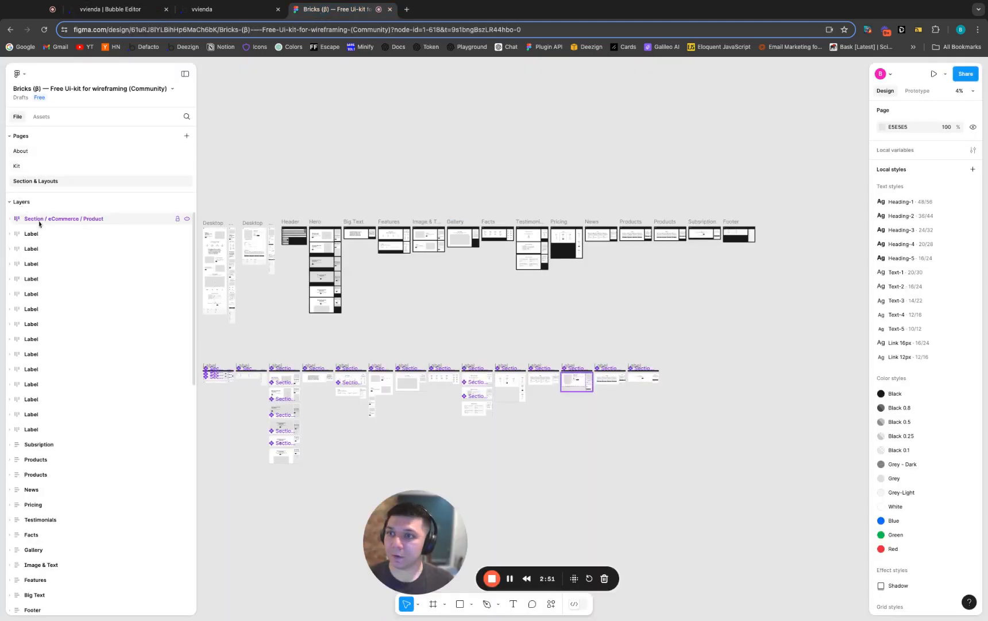
left_click(28, 136)
key("h")
scroll(256, 287, "left", 6)
scroll(516, 244, "up", 5)
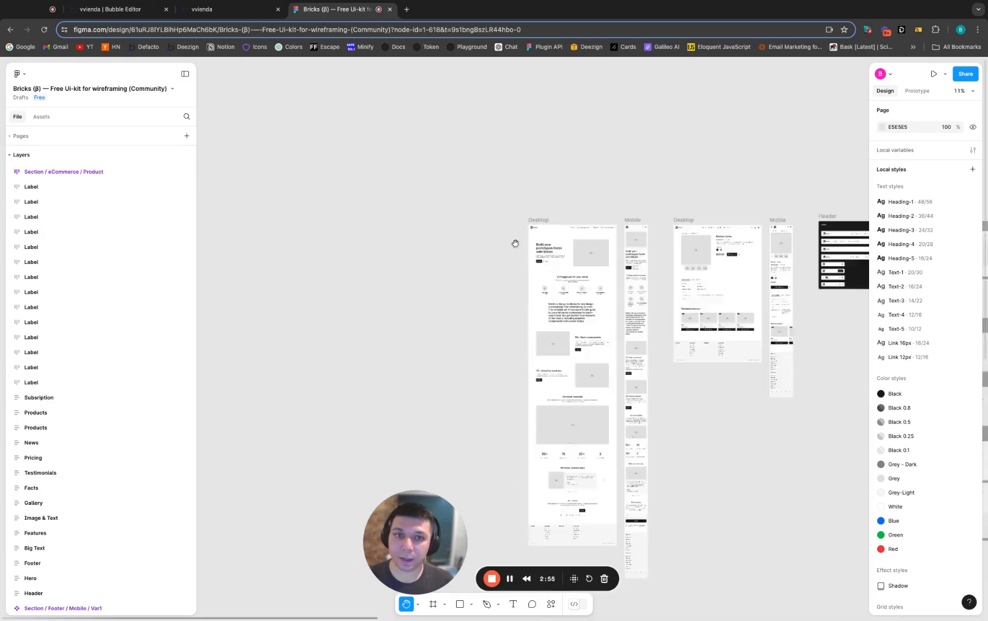
Compare the text block and image placeholder of the hero section in the first Desktop and Mobile frames
scroll(515, 243, "up", 8)
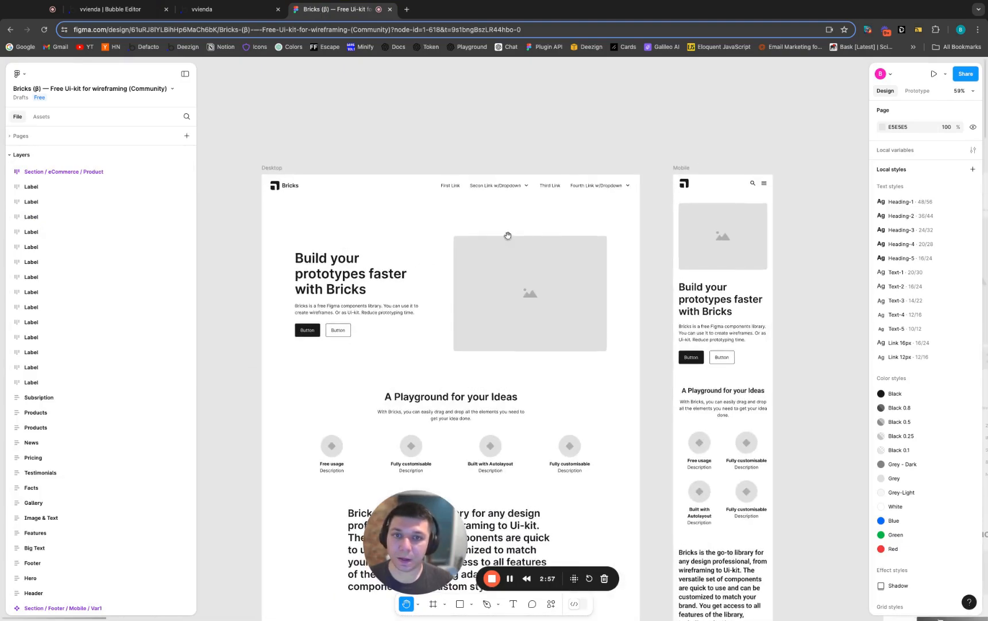
key("v")
left_click(419, 262)
double_click(355, 272)
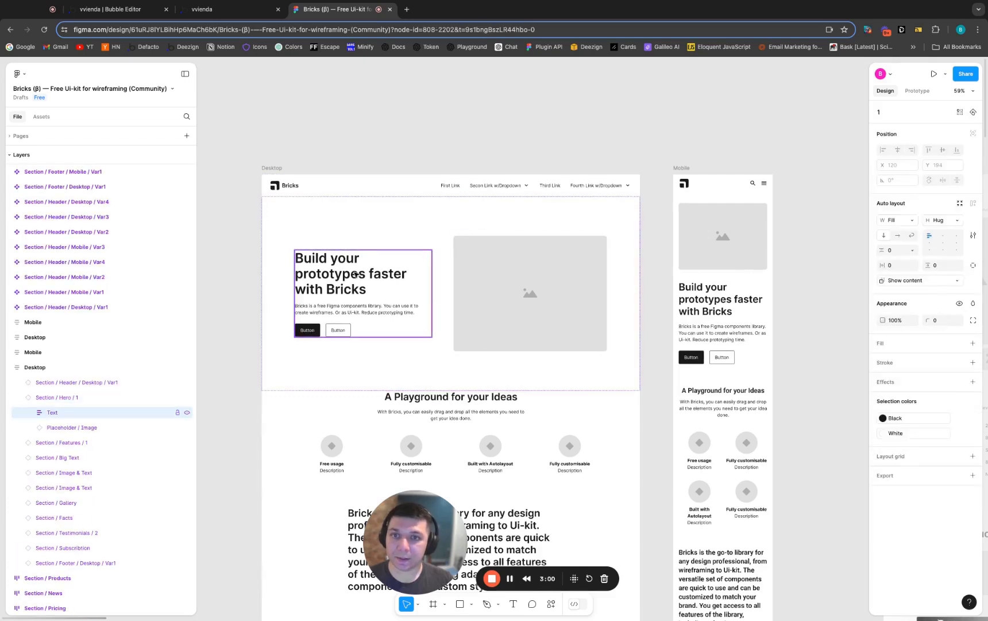
double_click(354, 273)
left_click(514, 337)
left_click(743, 236)
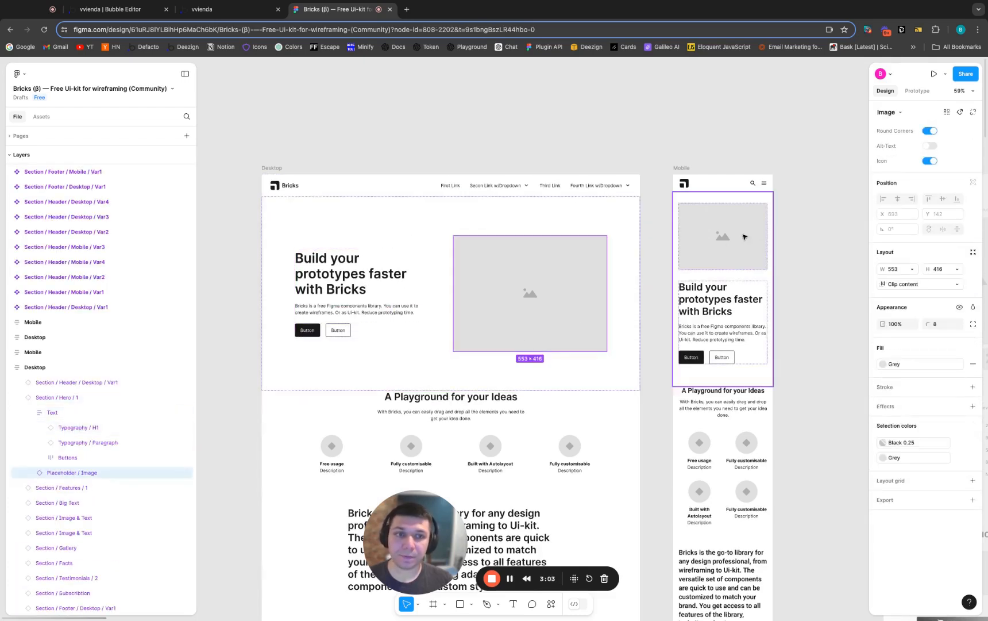
left_click(711, 256)
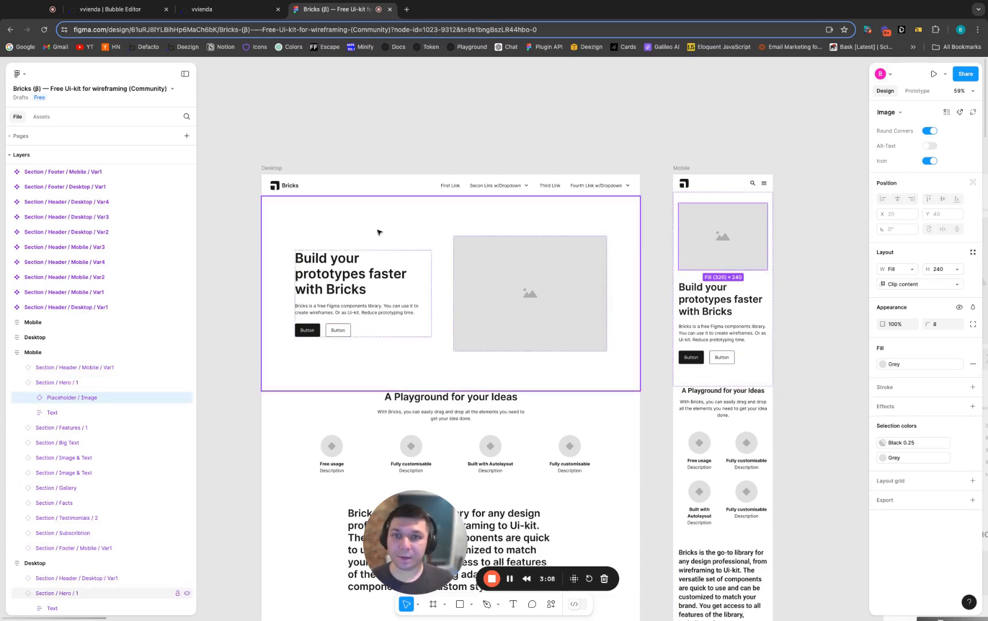
left_click(314, 225)
left_click(365, 279)
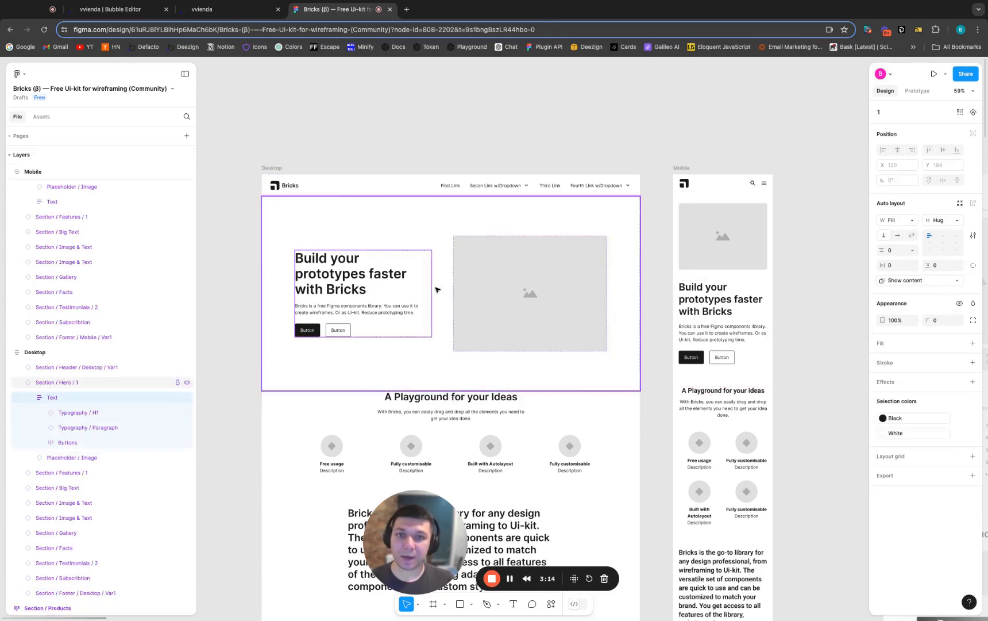
Duplicate the Mobile frame beside the first desktop layout and detach the copy's Section / Hero / 1 instance
left_click(688, 169)
key("super+d")
scroll(810, 236, "right", 5)
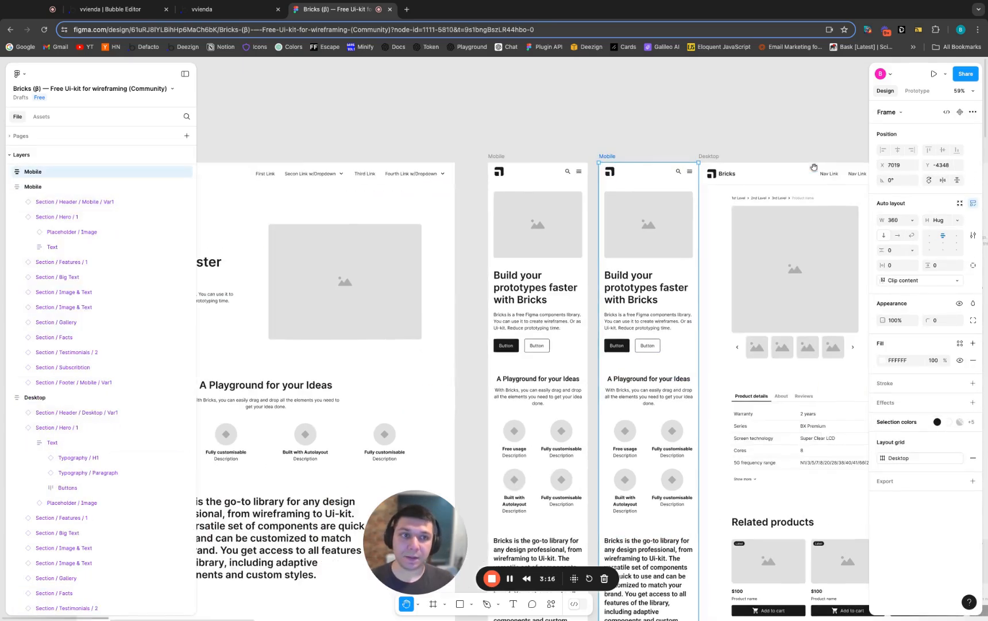
left_click(621, 264)
right_click(61, 202)
mouse_move(100, 403)
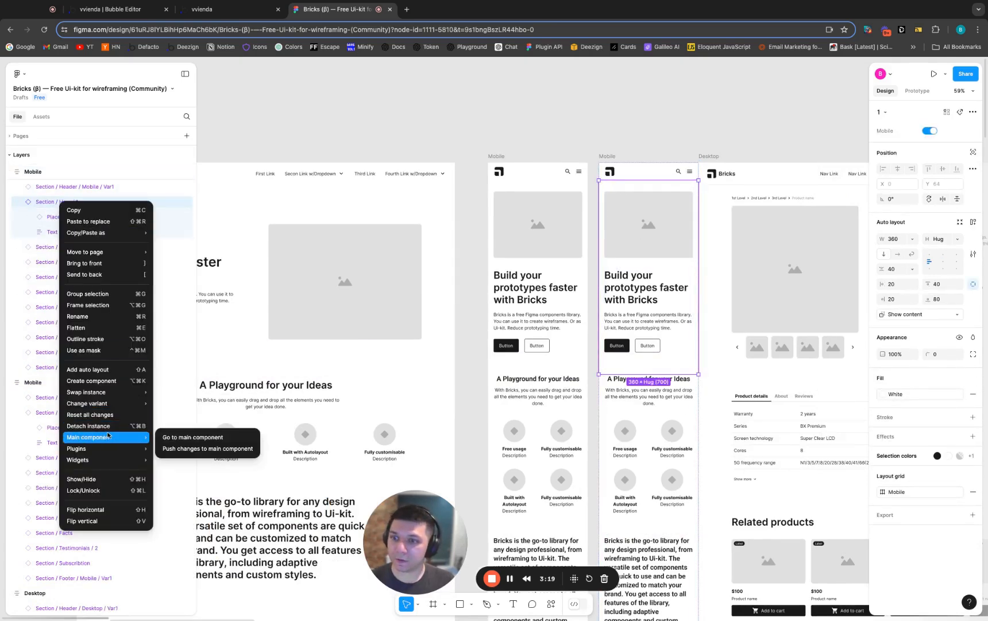
left_click(106, 426)
Move the Text layer above Placeholder / Image in the duplicated mobile hero and delete the duplicate frame
left_click(53, 232)
left_click_drag(55, 236, 53, 212)
left_click(639, 230)
left_click(639, 232)
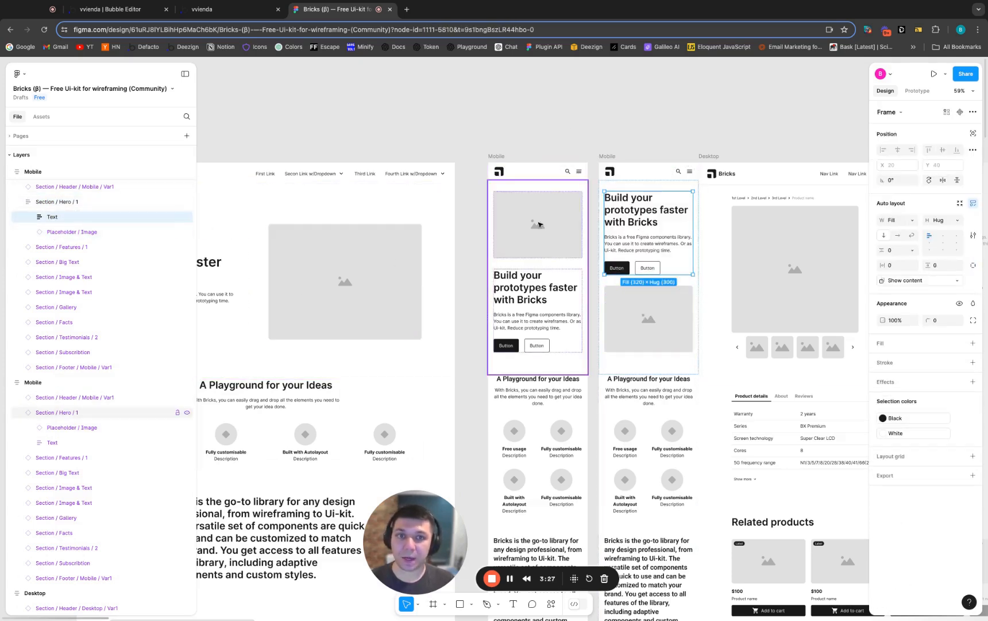
left_click(611, 159)
key("Delete")
Convert the desktop Section / Hero / 1 with the Deezign - Figma to Bubble.io Converter plugin
scroll(578, 143, "left", 5)
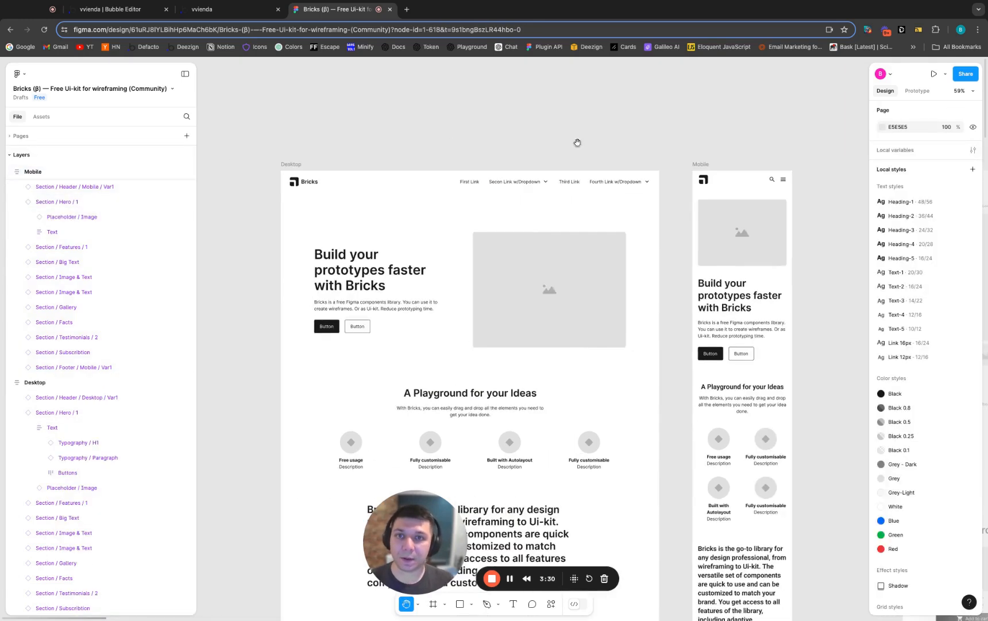
right_click(396, 211)
mouse_move(411, 467)
mouse_move(530, 479)
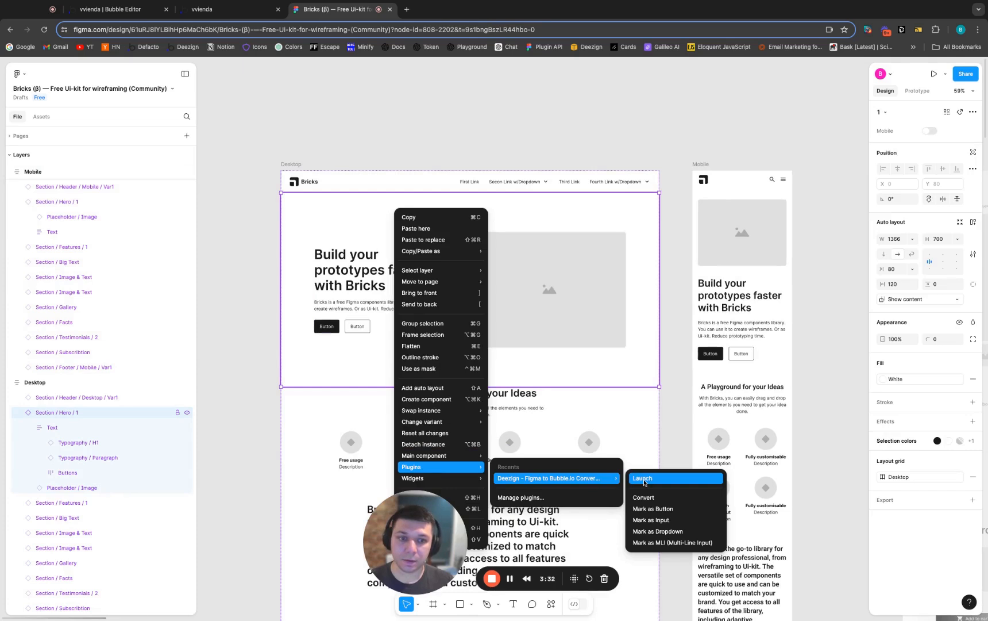
left_click(643, 498)
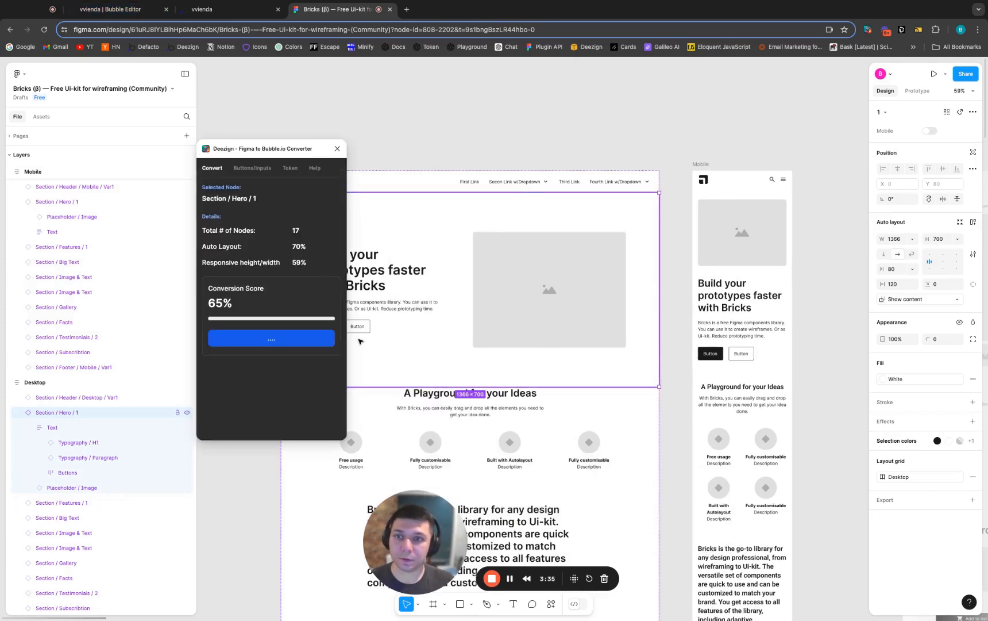
Switch to the Bubble editor, copy Section / Hero / 1 from the Deezign extension and paste it into grp-main
left_click(112, 10)
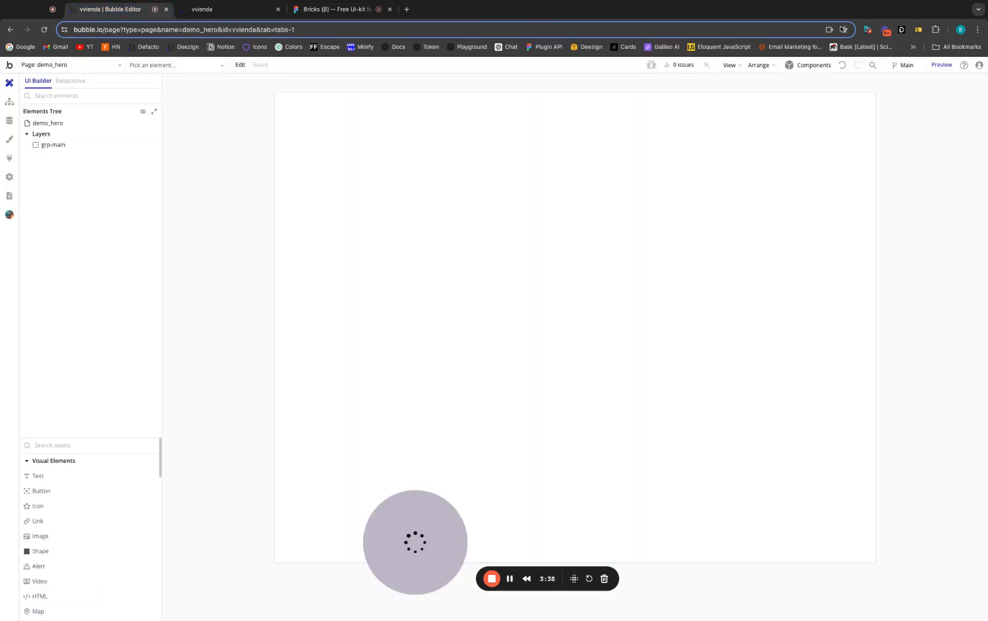
left_click(902, 29)
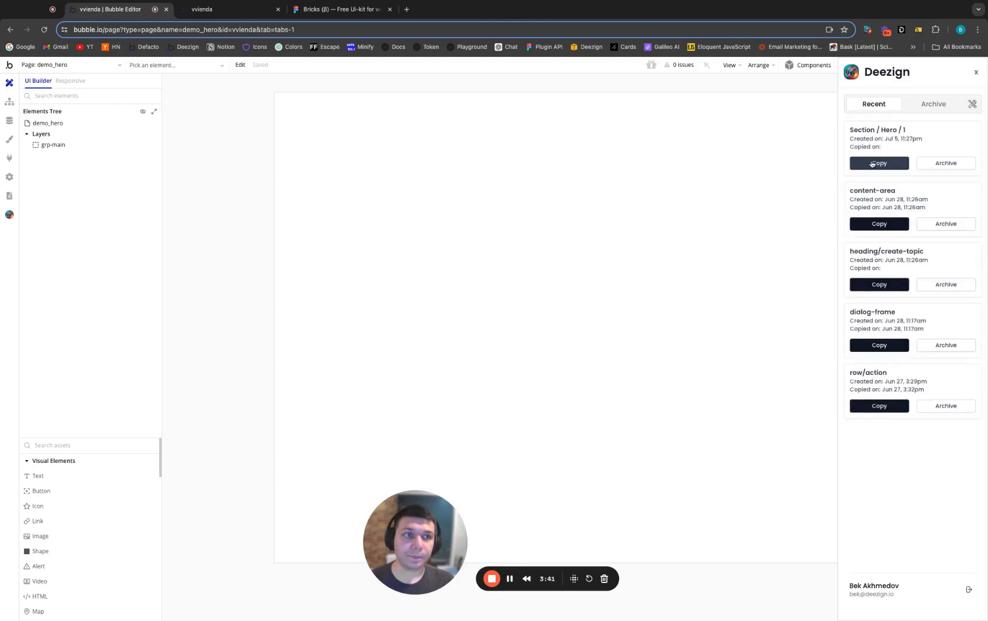
left_click(872, 164)
left_click(976, 72)
right_click(461, 198)
left_click(509, 325)
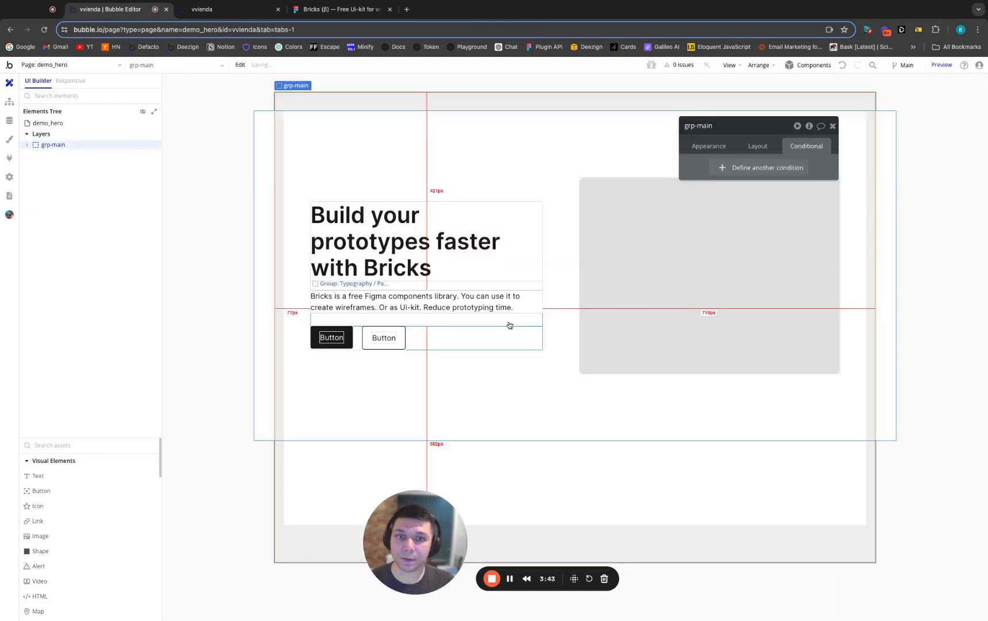
Remove the fixed width and height from Group: Section / Hero / 1 and set its min width and min height to 0
left_click(758, 146)
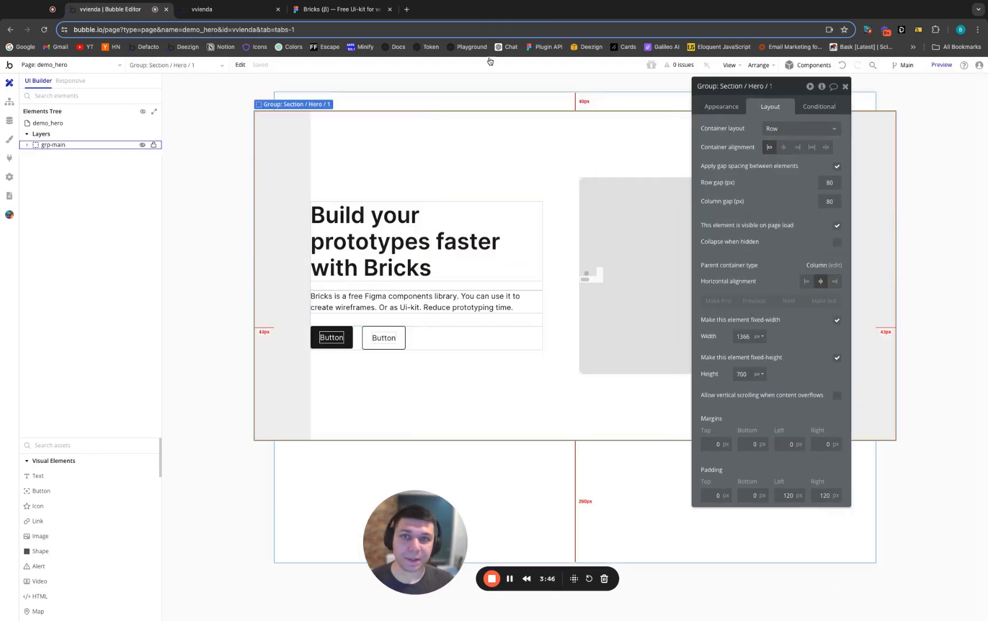
left_click(336, 9)
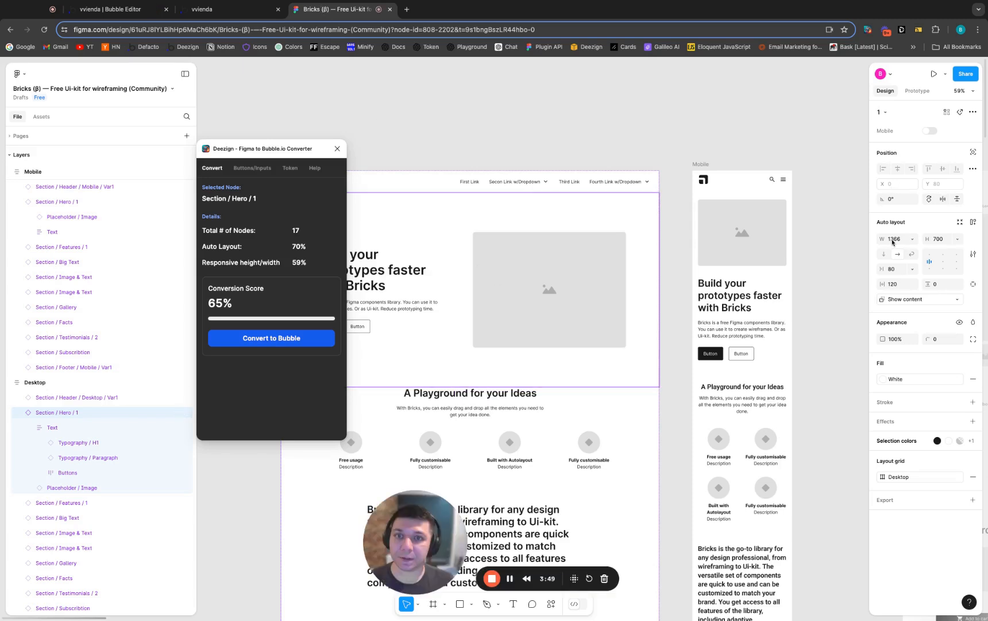
left_click(110, 9)
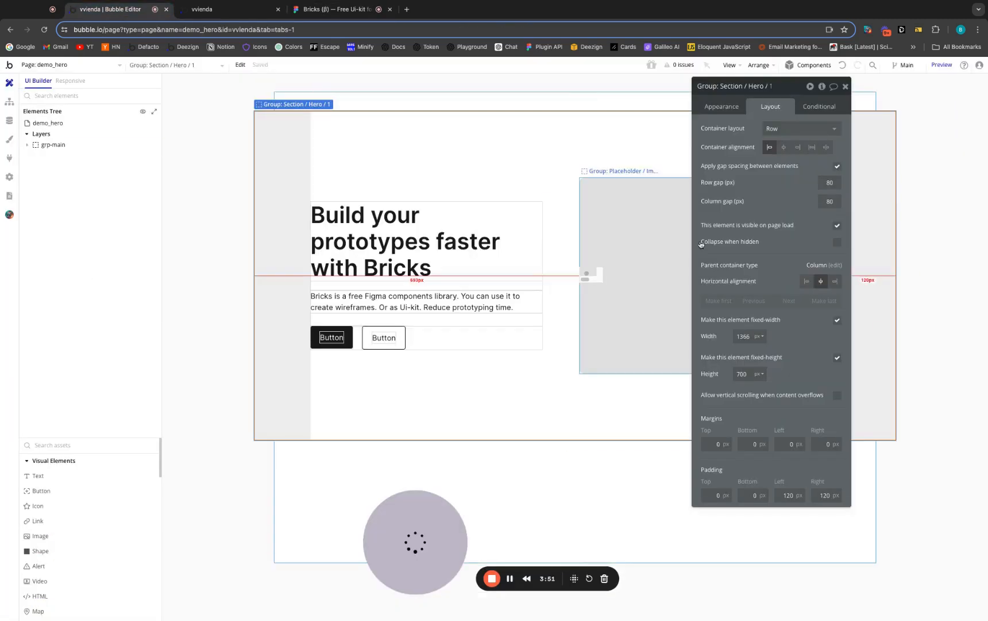
double_click(743, 336)
type("0")
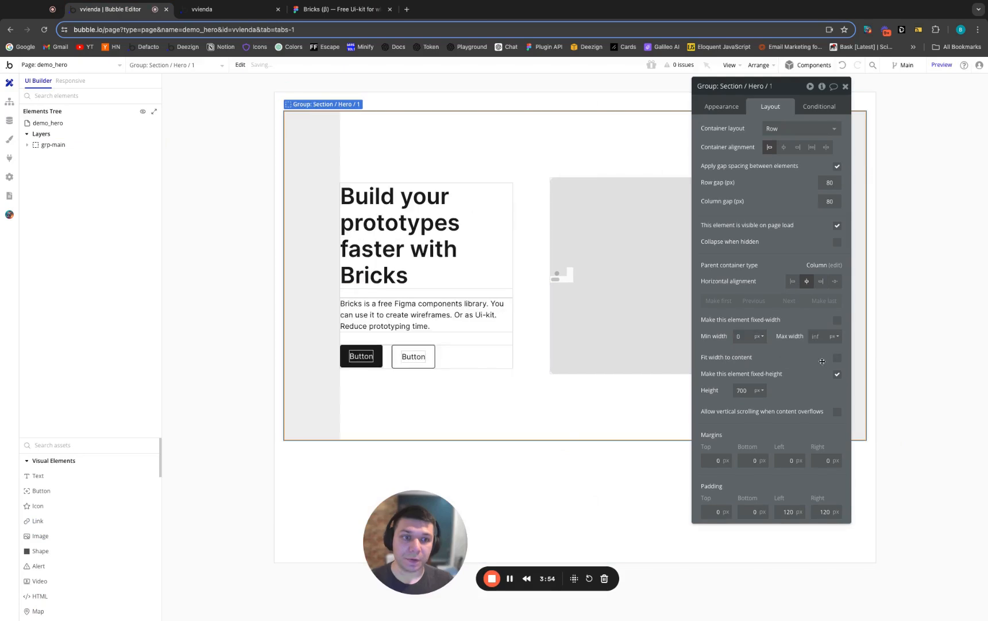
left_click(837, 373)
double_click(742, 390)
type("0")
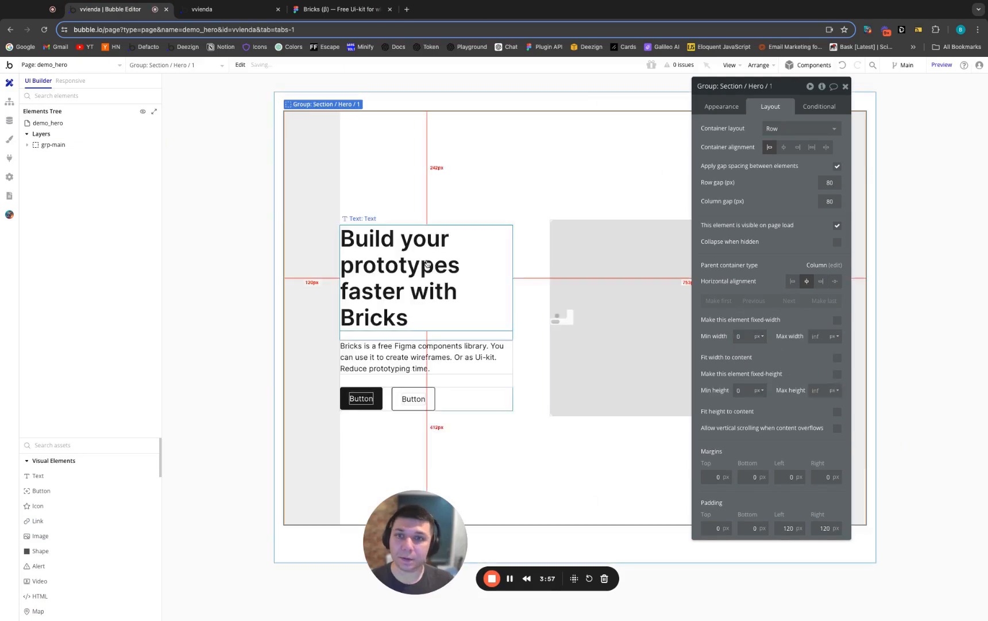
Set the left and right padding of Group: Section / Hero / 1 to 0 px
double_click(787, 527)
type("0")
double_click(824, 527)
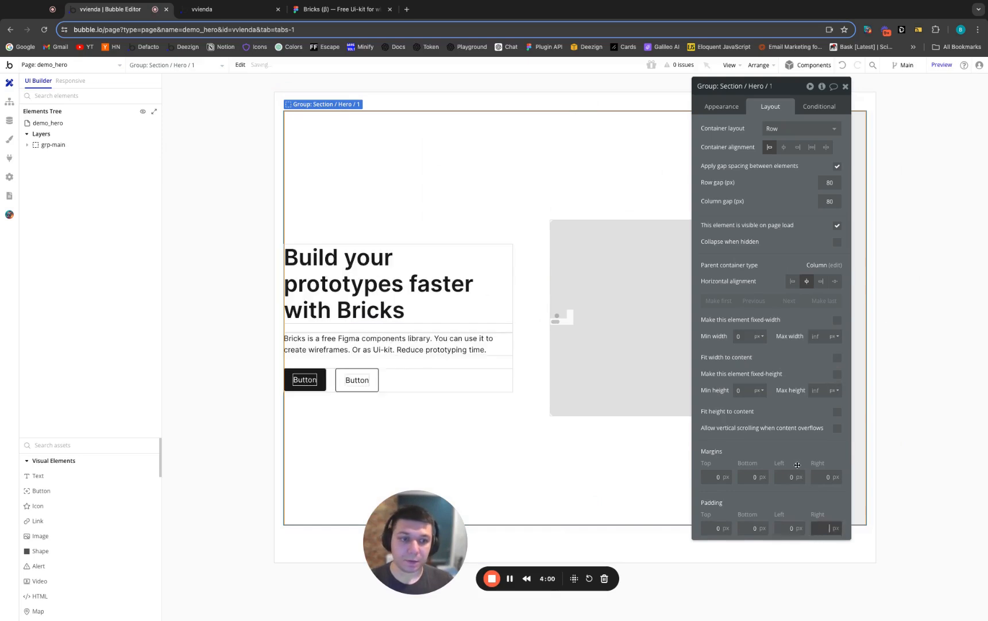
type("0")
Expand grp-main and the hero group in the elements tree and set Group: Text's min width to 320 px
left_click(27, 144)
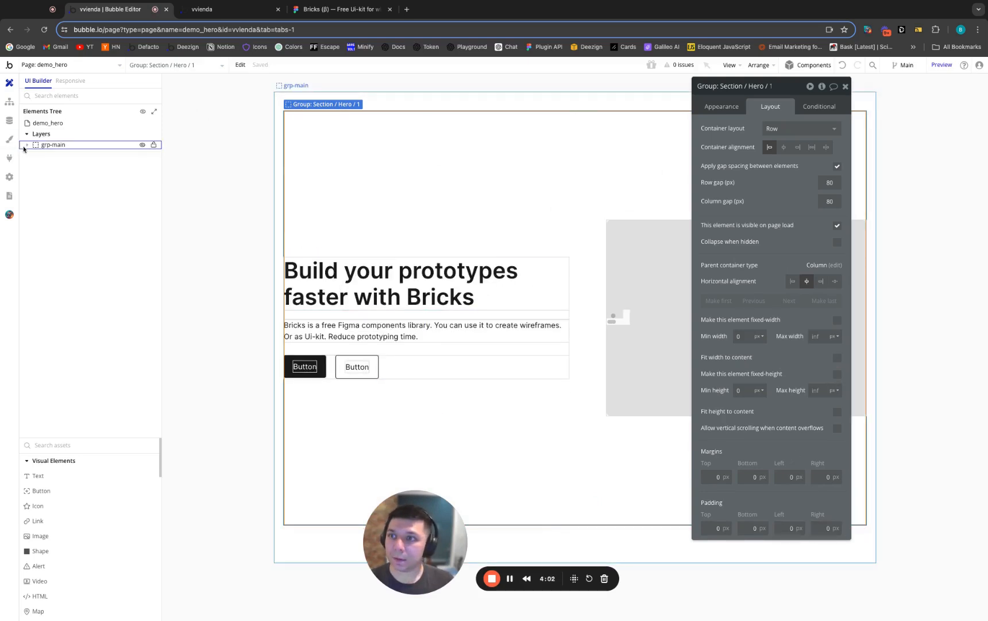
left_click(36, 153)
left_click(69, 162)
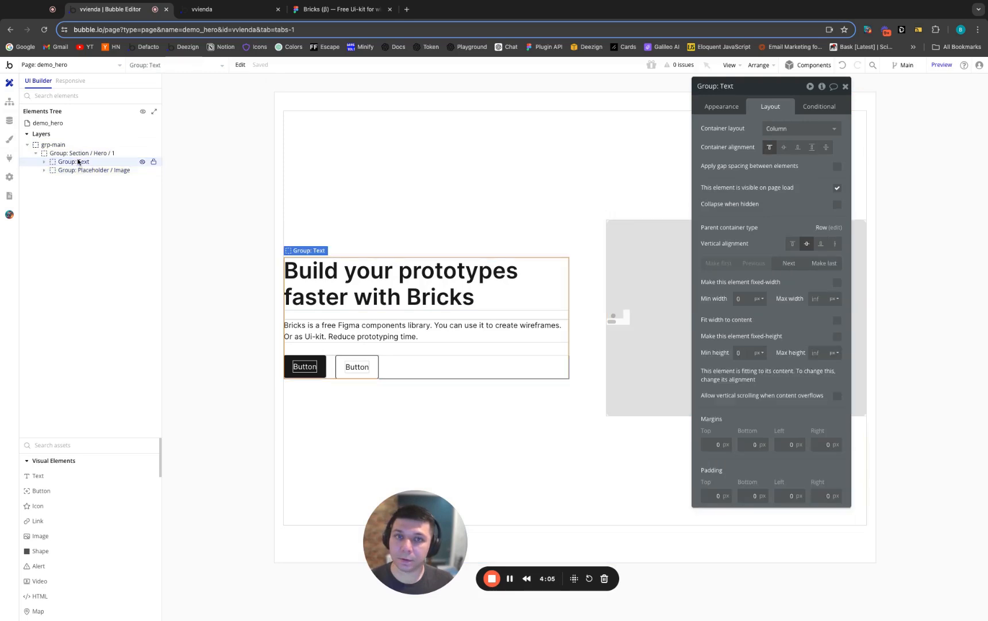
double_click(744, 301)
type("32")
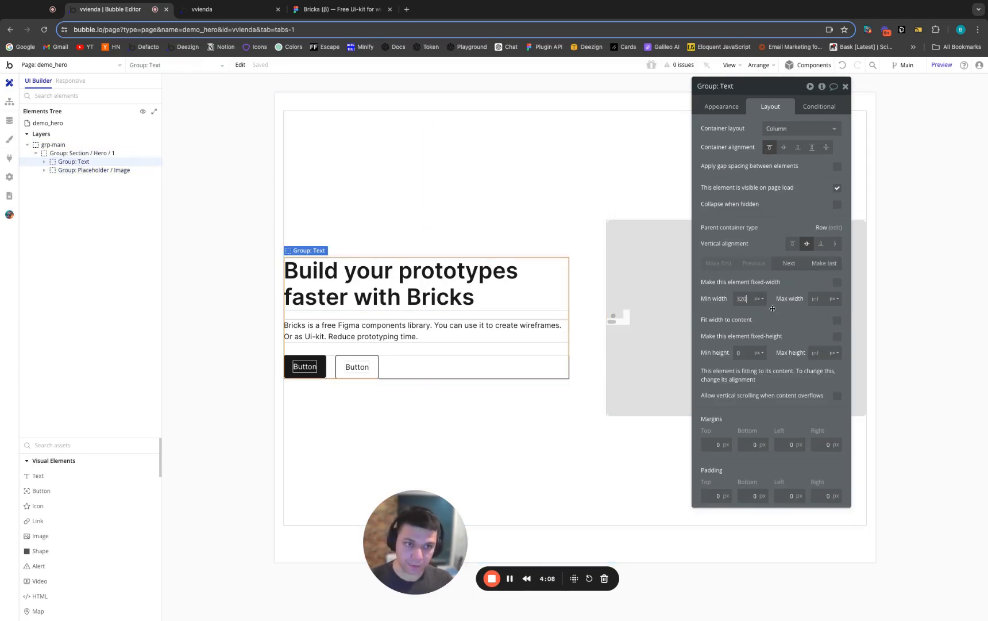
Make Group: Placeholder / Image flexible in width and height, with a min width of 320 px and min height of 0
left_click(92, 170)
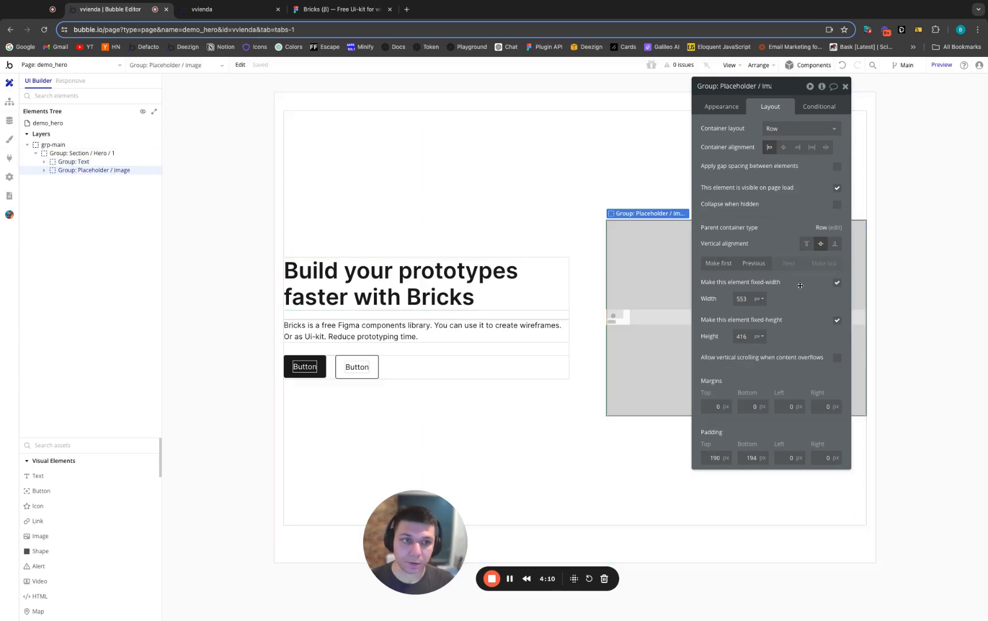
left_click(837, 284)
double_click(744, 300)
type("320")
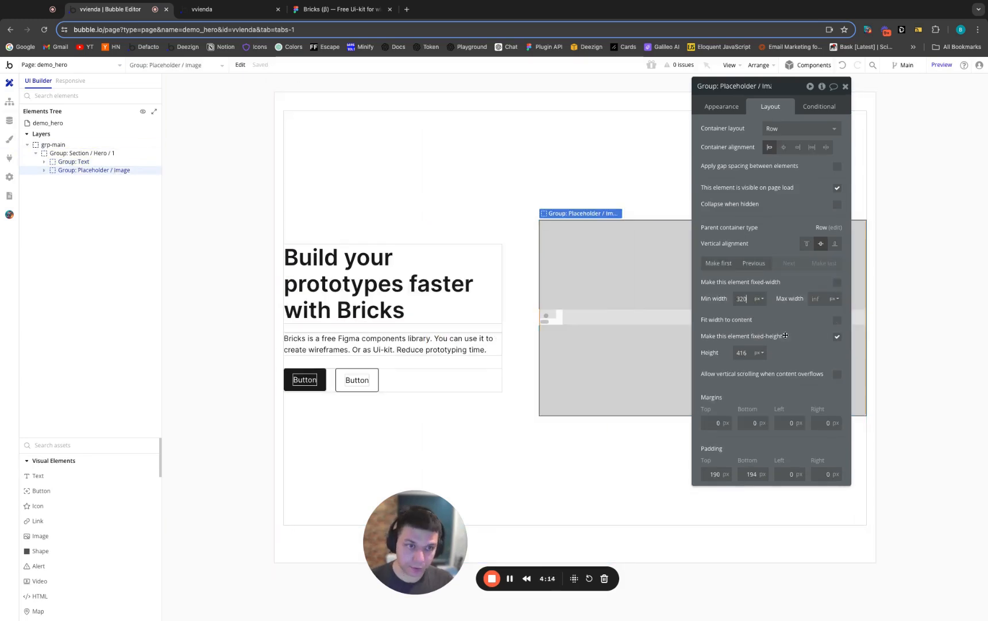
left_click(837, 336)
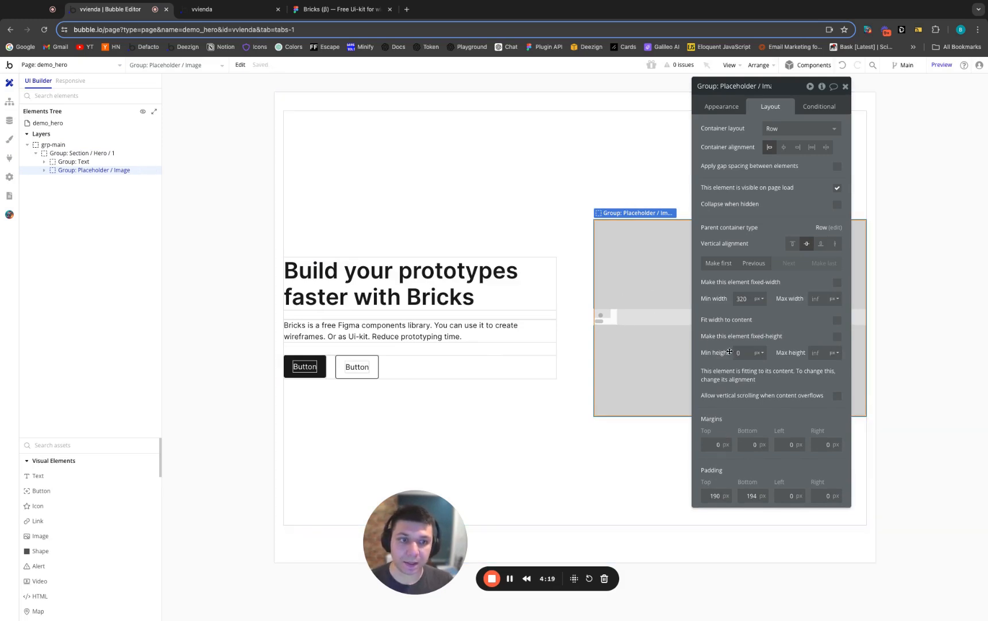
Center the container alignment of Group: Placeholder / Image so its HTML image sits in the middle
left_click(607, 317)
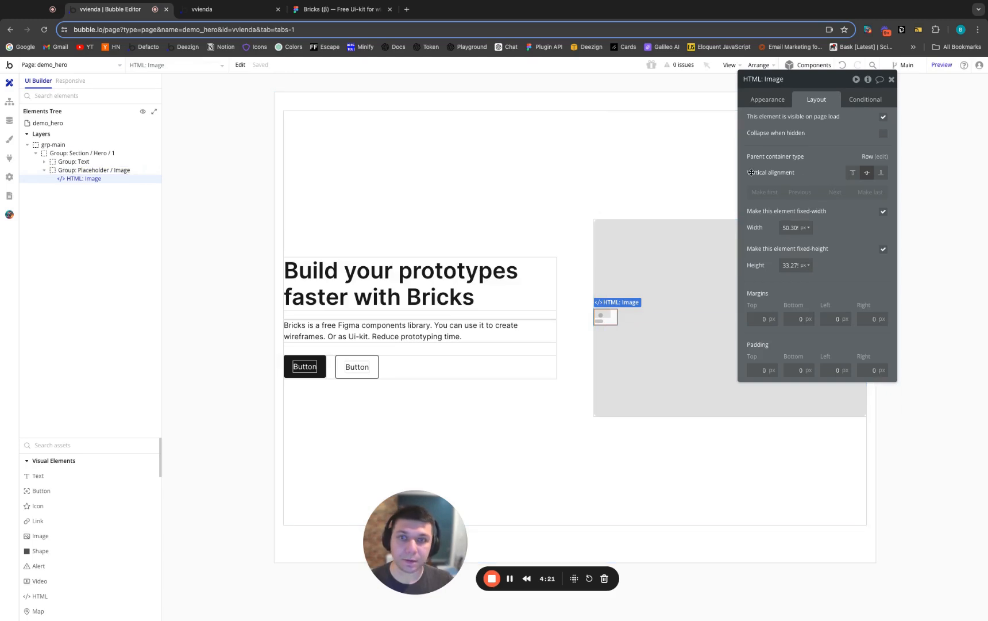
left_click(81, 170)
left_click(829, 140)
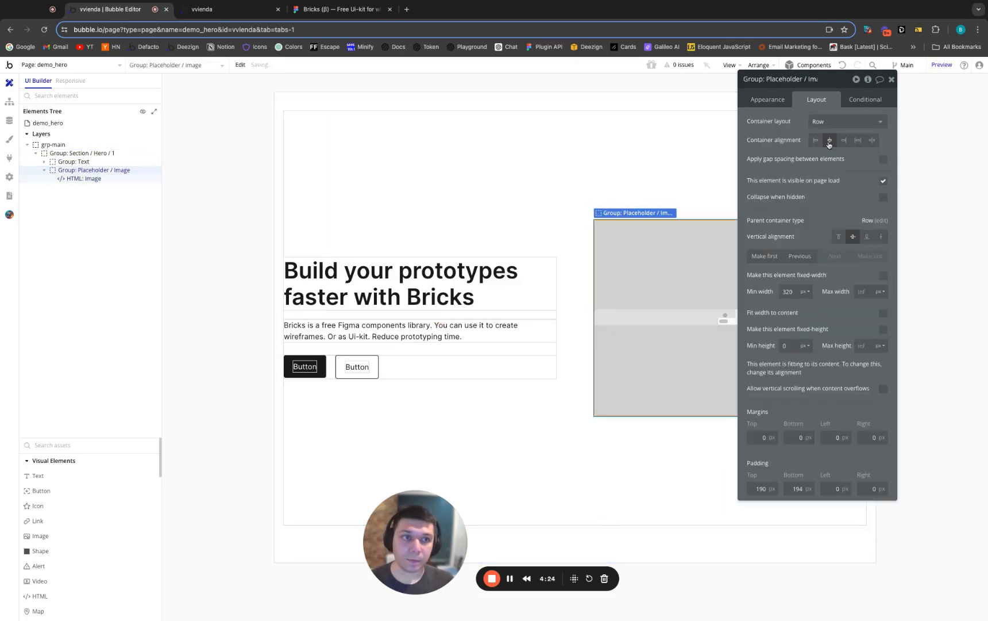
Set the ID attribute of Group: Placeholder / Image to hero-image
left_click(503, 92)
scroll(557, 388, "down", 1)
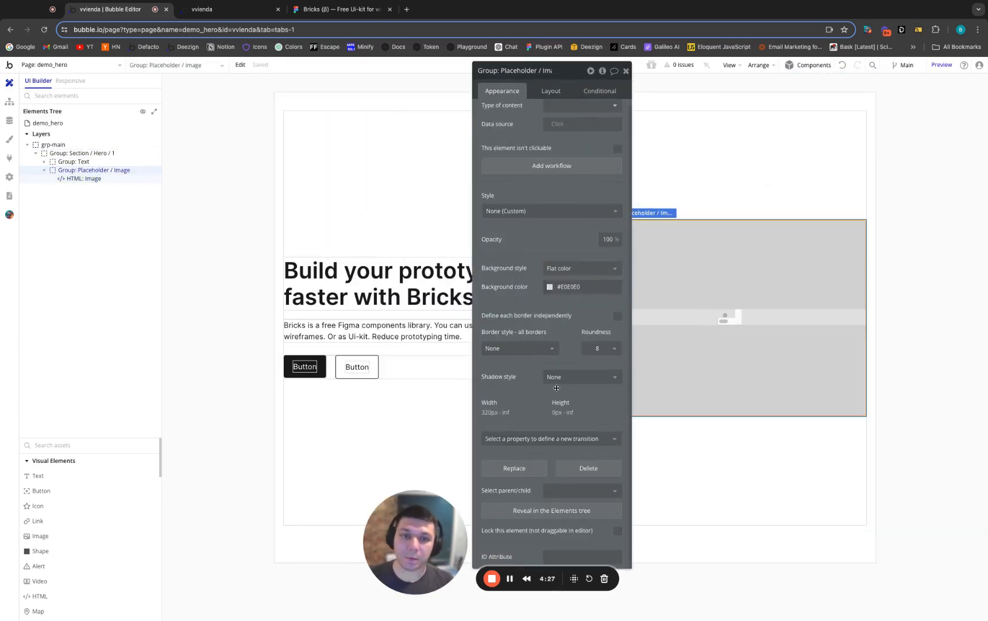
scroll(557, 388, "down", 3)
left_click(683, 474)
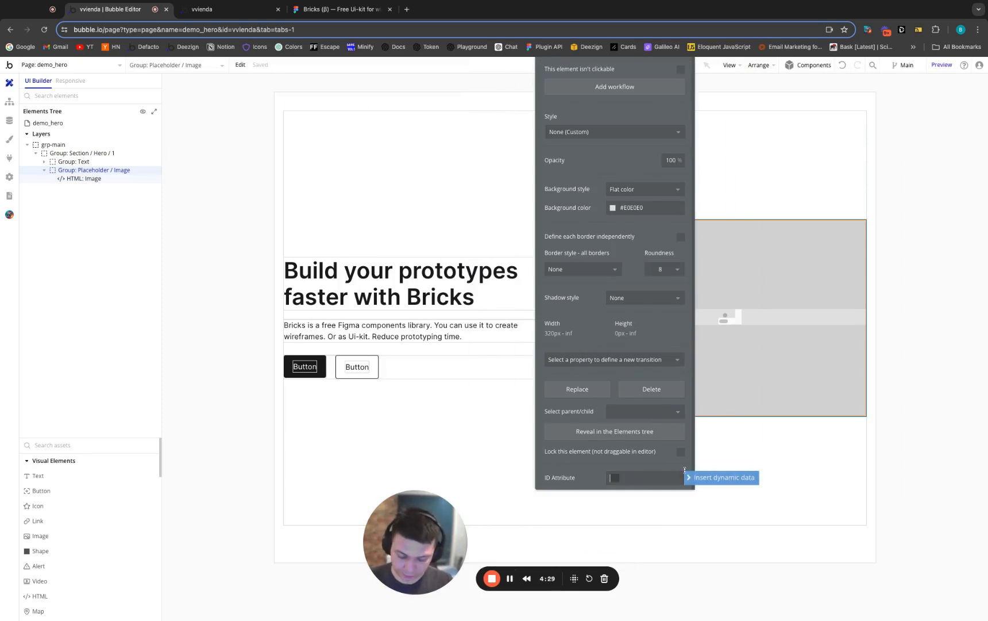
type("hero-image")
left_click(580, 461)
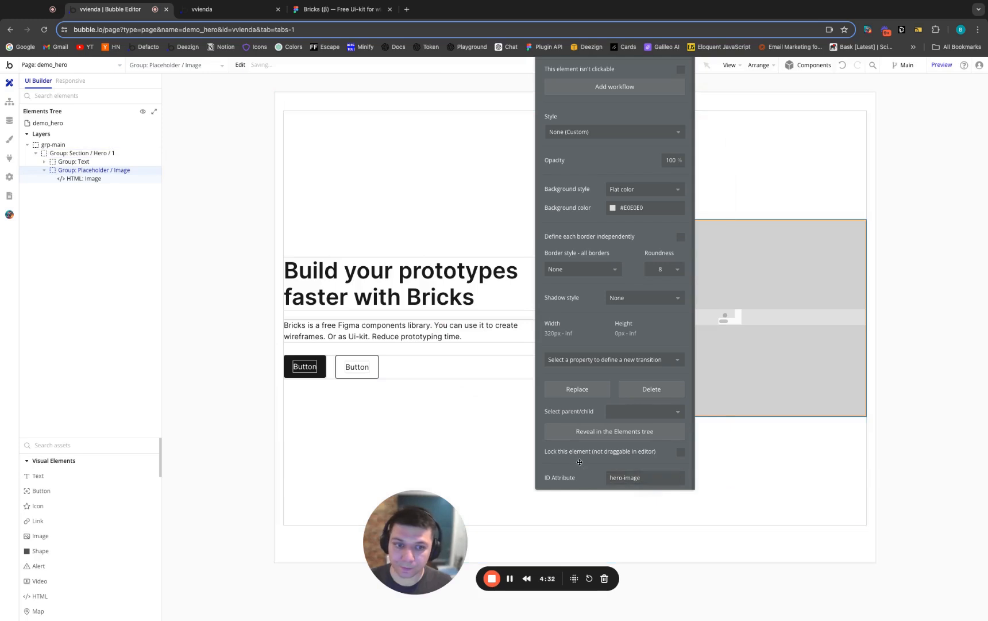
Add a Page is loaded event to the demo_hero page's workflows
left_click(9, 102)
left_click(68, 111)
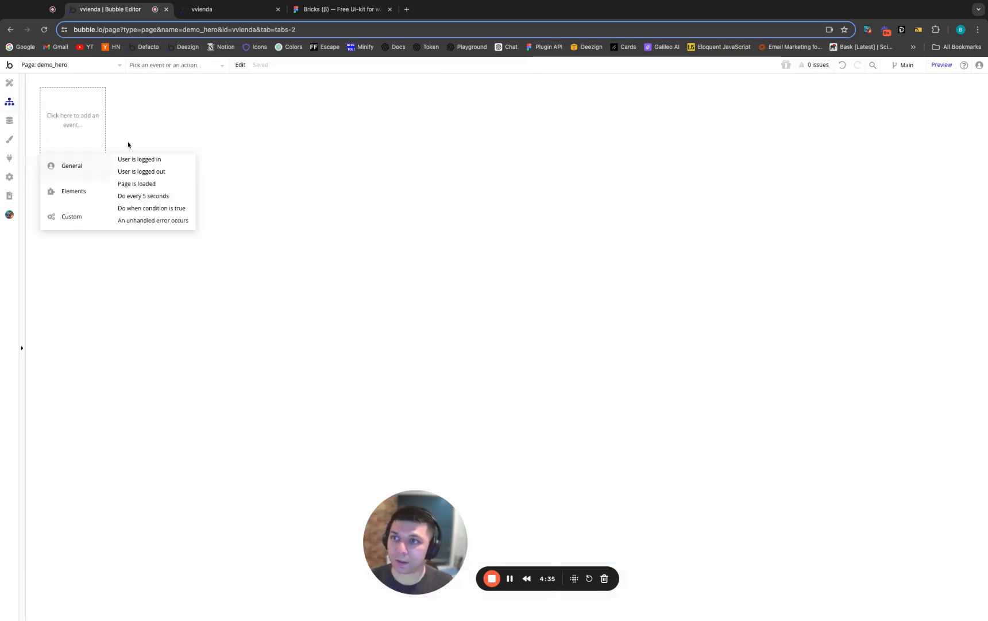
left_click(148, 187)
Restrict the Page is loaded event to run only when Current page width < Mobile Landscape (768 px)
left_click(544, 207)
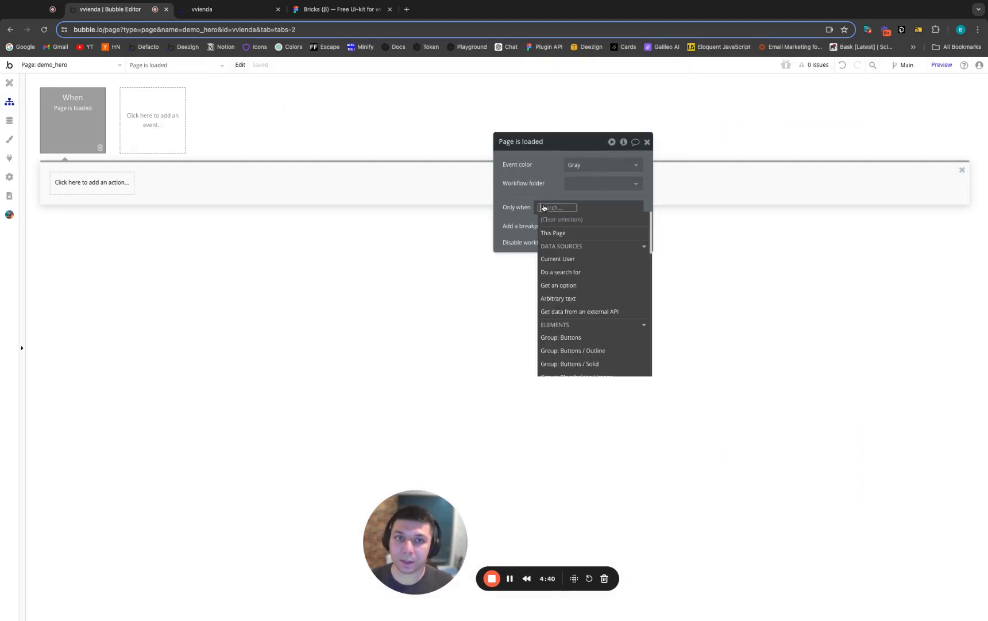
type("cur")
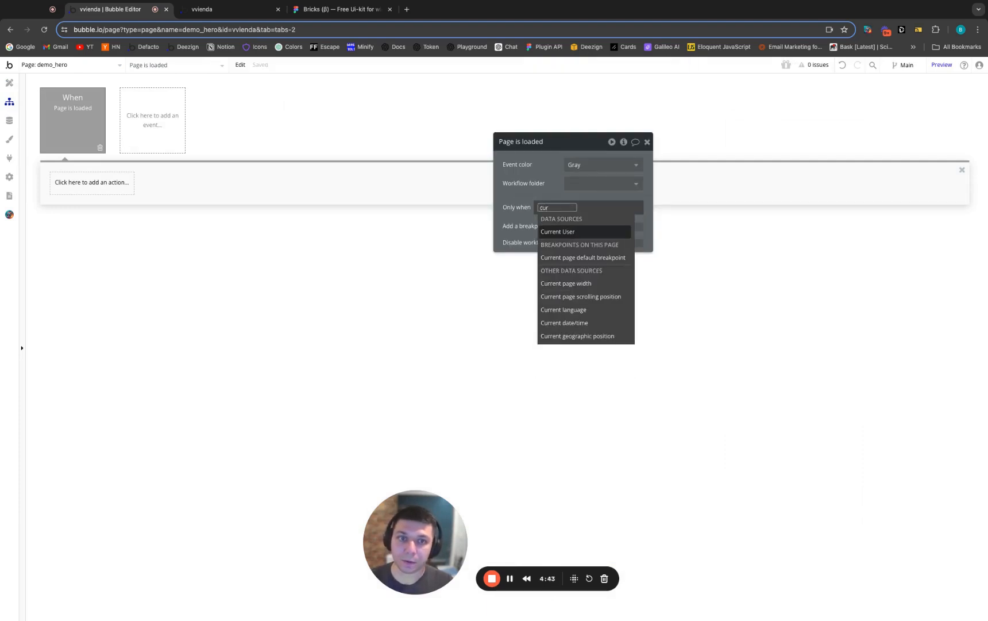
key("Down")
key("Down")
key("Down")
key("Up")
key("Return")
type("M")
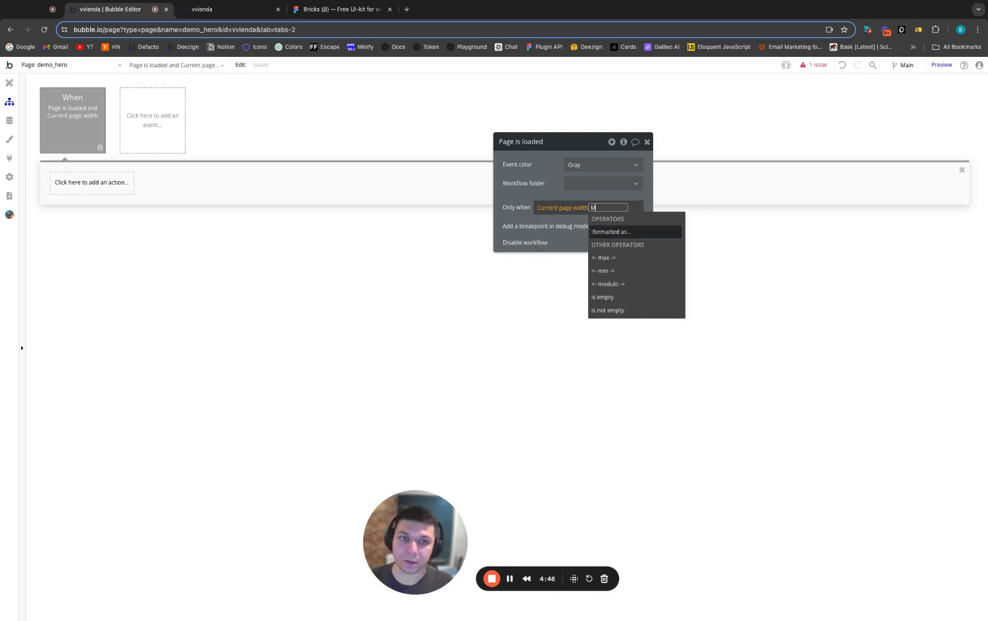
key("BackSpace")
type("<")
key("Return")
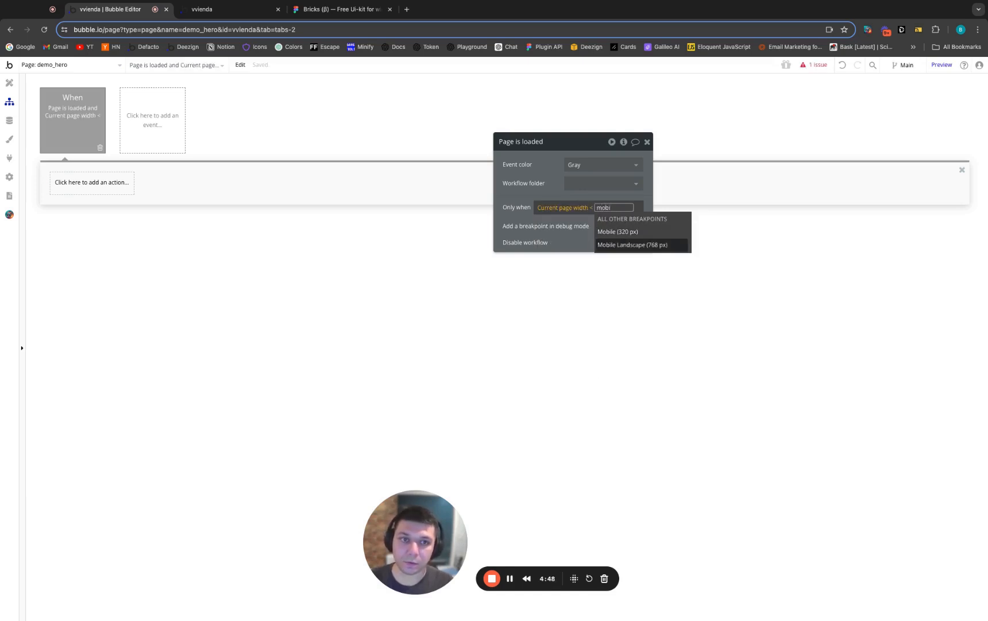
left_click(632, 245)
left_click(514, 206)
Add a Reorder Elements action, not the testing version, to the Page is loaded workflow
left_click(90, 190)
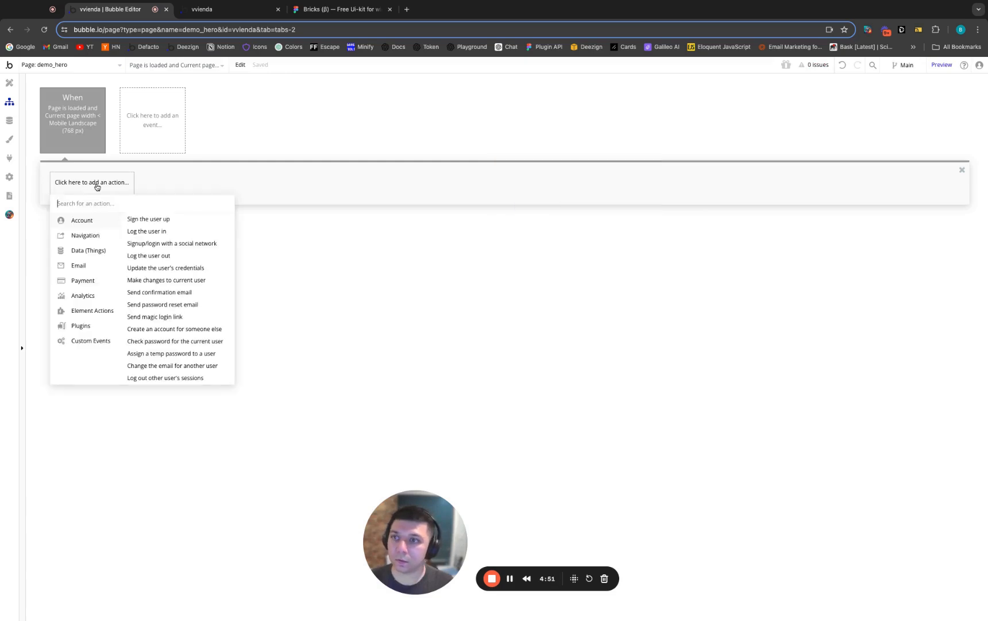
type("reor")
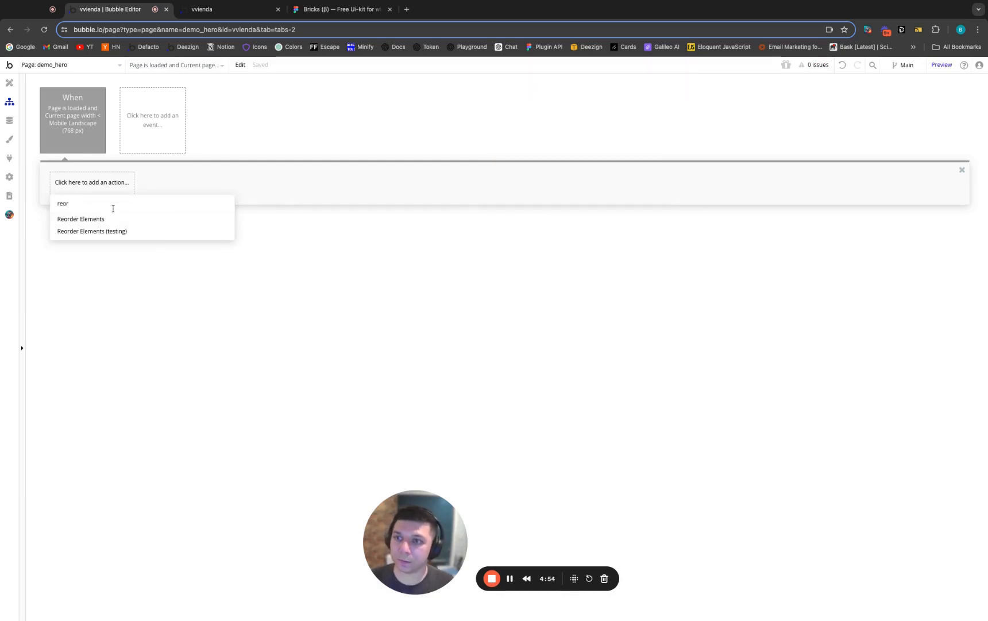
left_click(81, 219)
Copy the ID attribute hero-image from Group: Placeholder / Image into the Reorder Elements action's Element ID
left_click(595, 163)
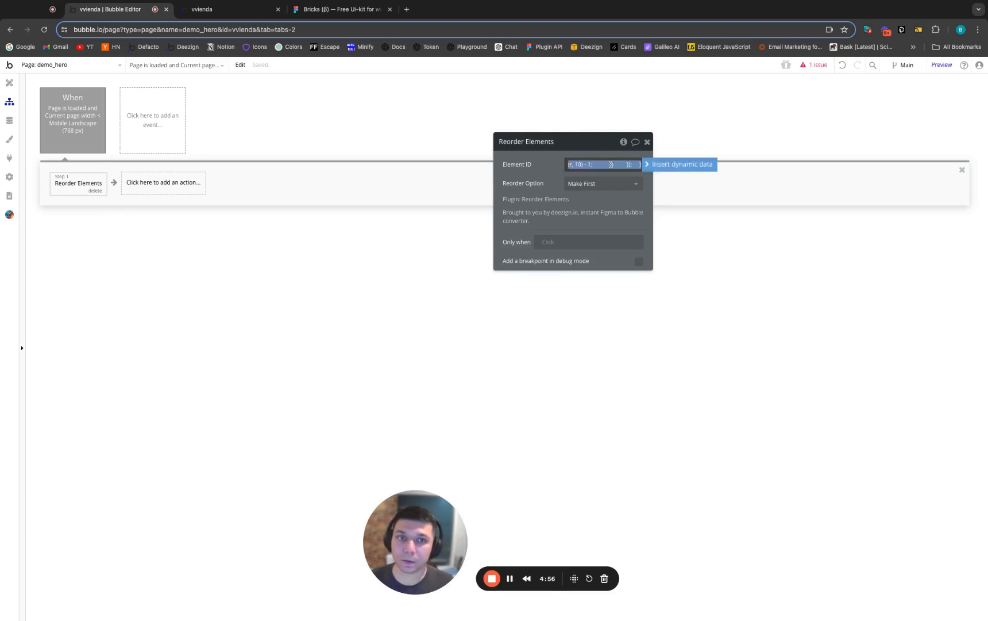
left_click(10, 83)
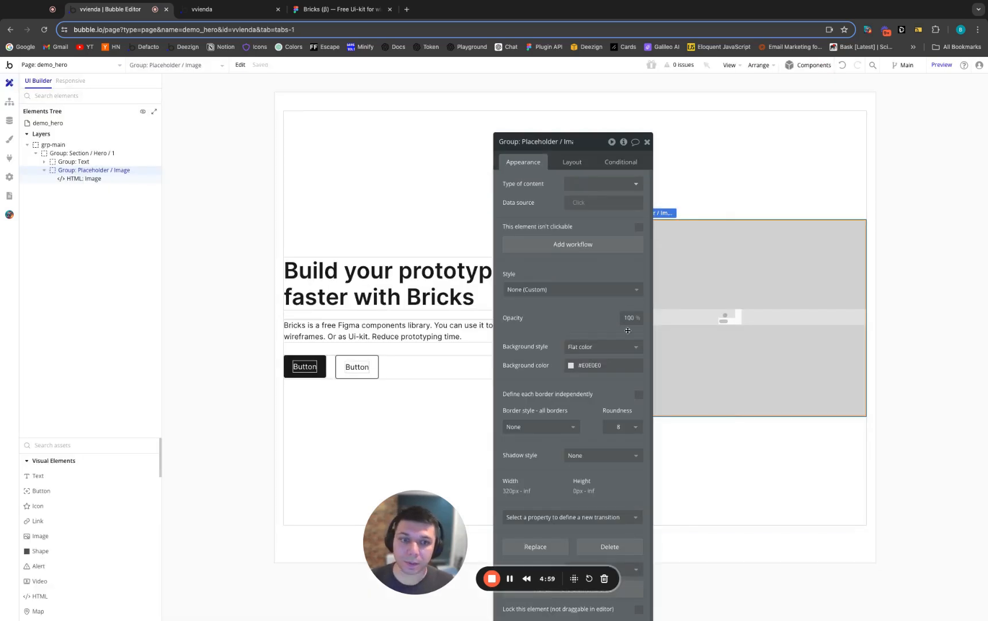
scroll(538, 392, "down", 1)
left_click_drag(538, 396, 599, 233)
triple_click(645, 470)
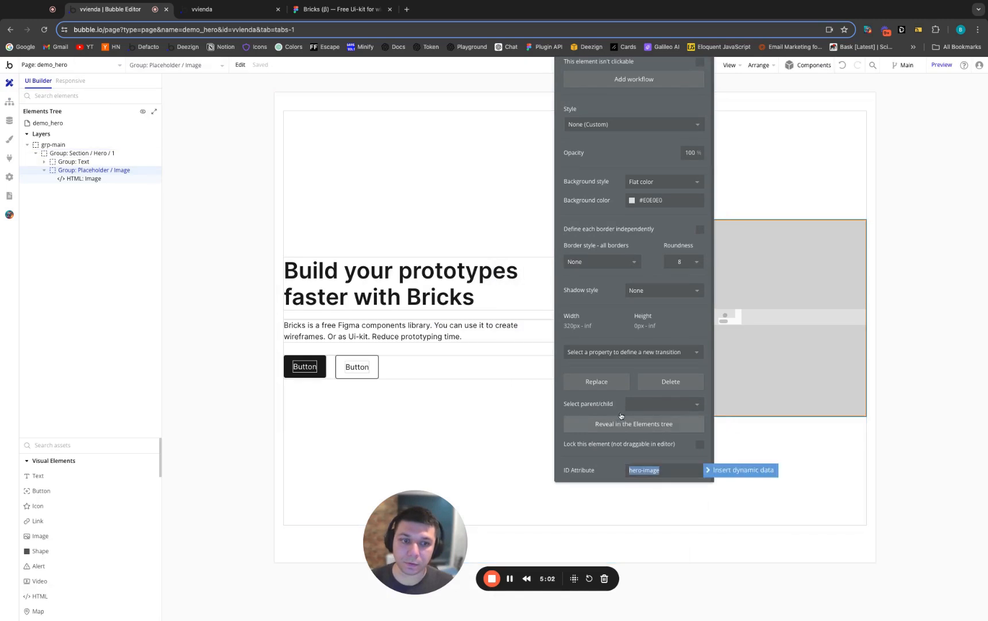
left_click(8, 102)
left_click_drag(657, 61, 640, 172)
left_click(614, 120)
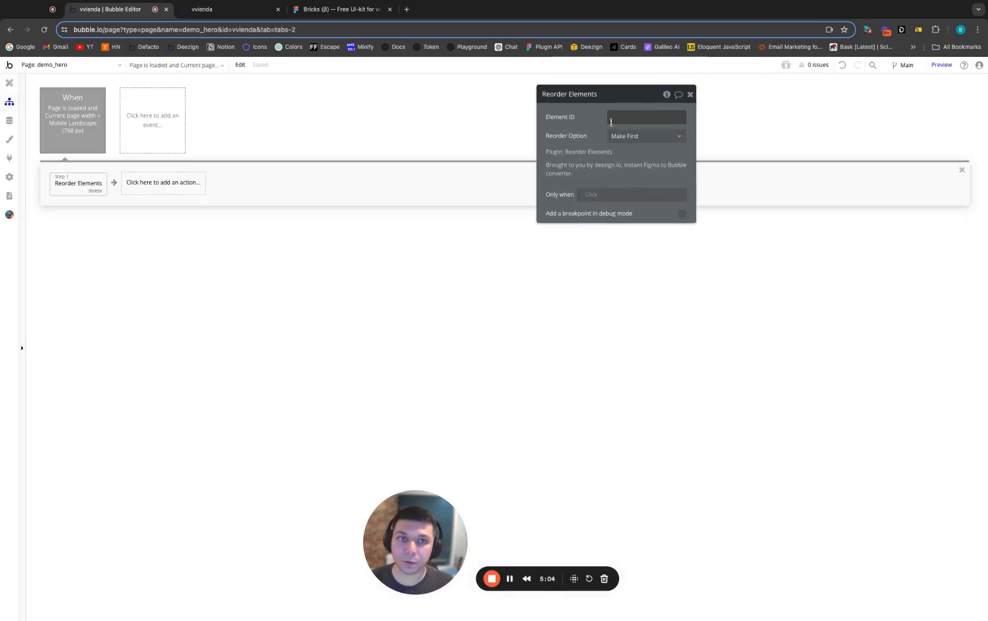
key("super+v")
left_click(582, 133)
left_click_drag(582, 133, 564, 218)
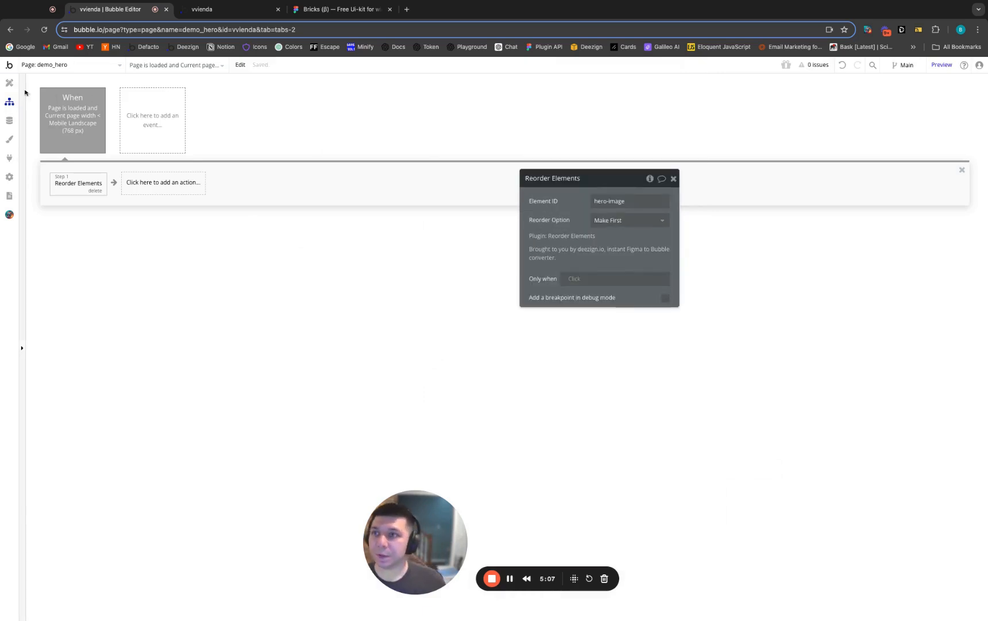
Preview the demo_hero page without debug mode and compare its phone and medium-screen layouts in Responsive Viewer before returning to the Bubble editor
left_click(10, 84)
left_click_drag(574, 178, 560, 153)
left_click(942, 64)
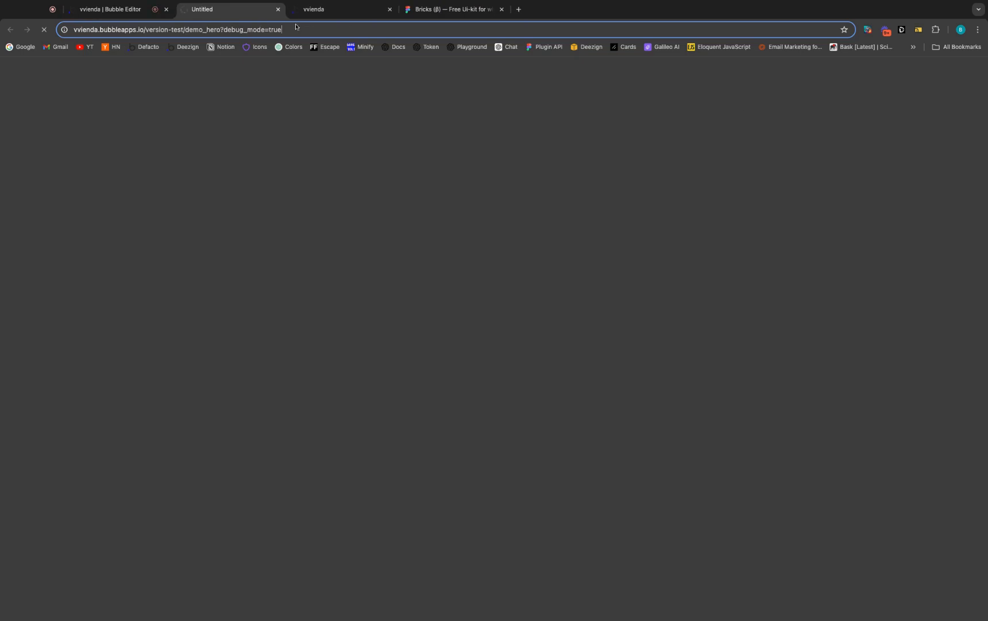
type("false")
key("Return")
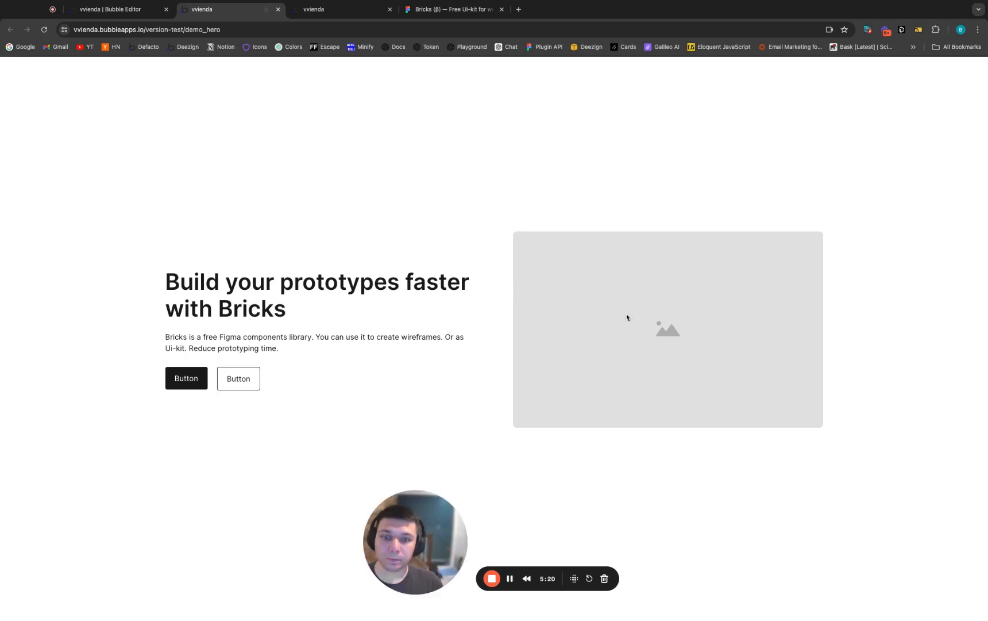
left_click(919, 30)
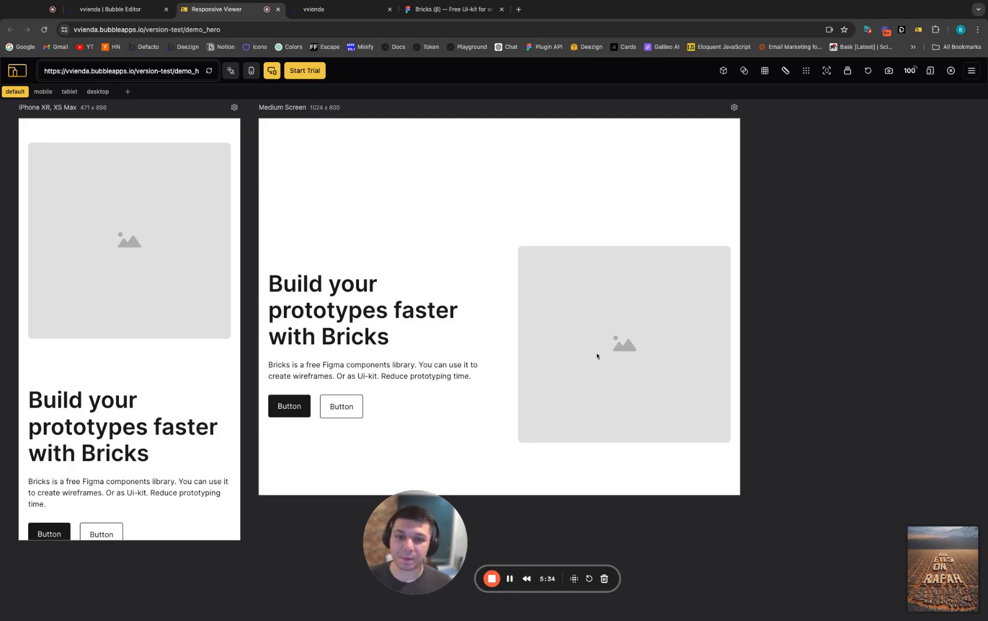
left_click(92, 14)
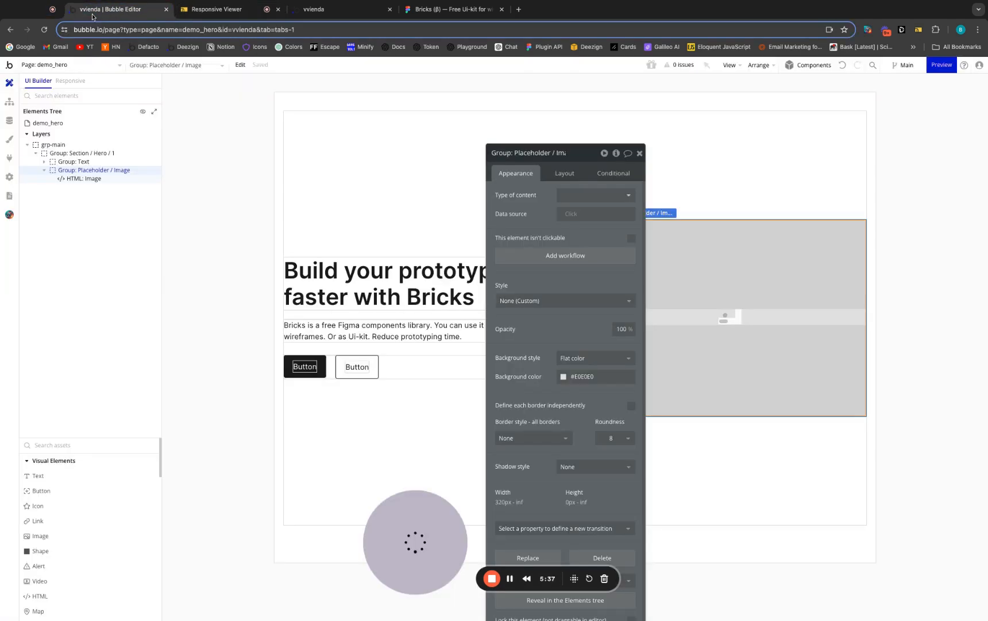